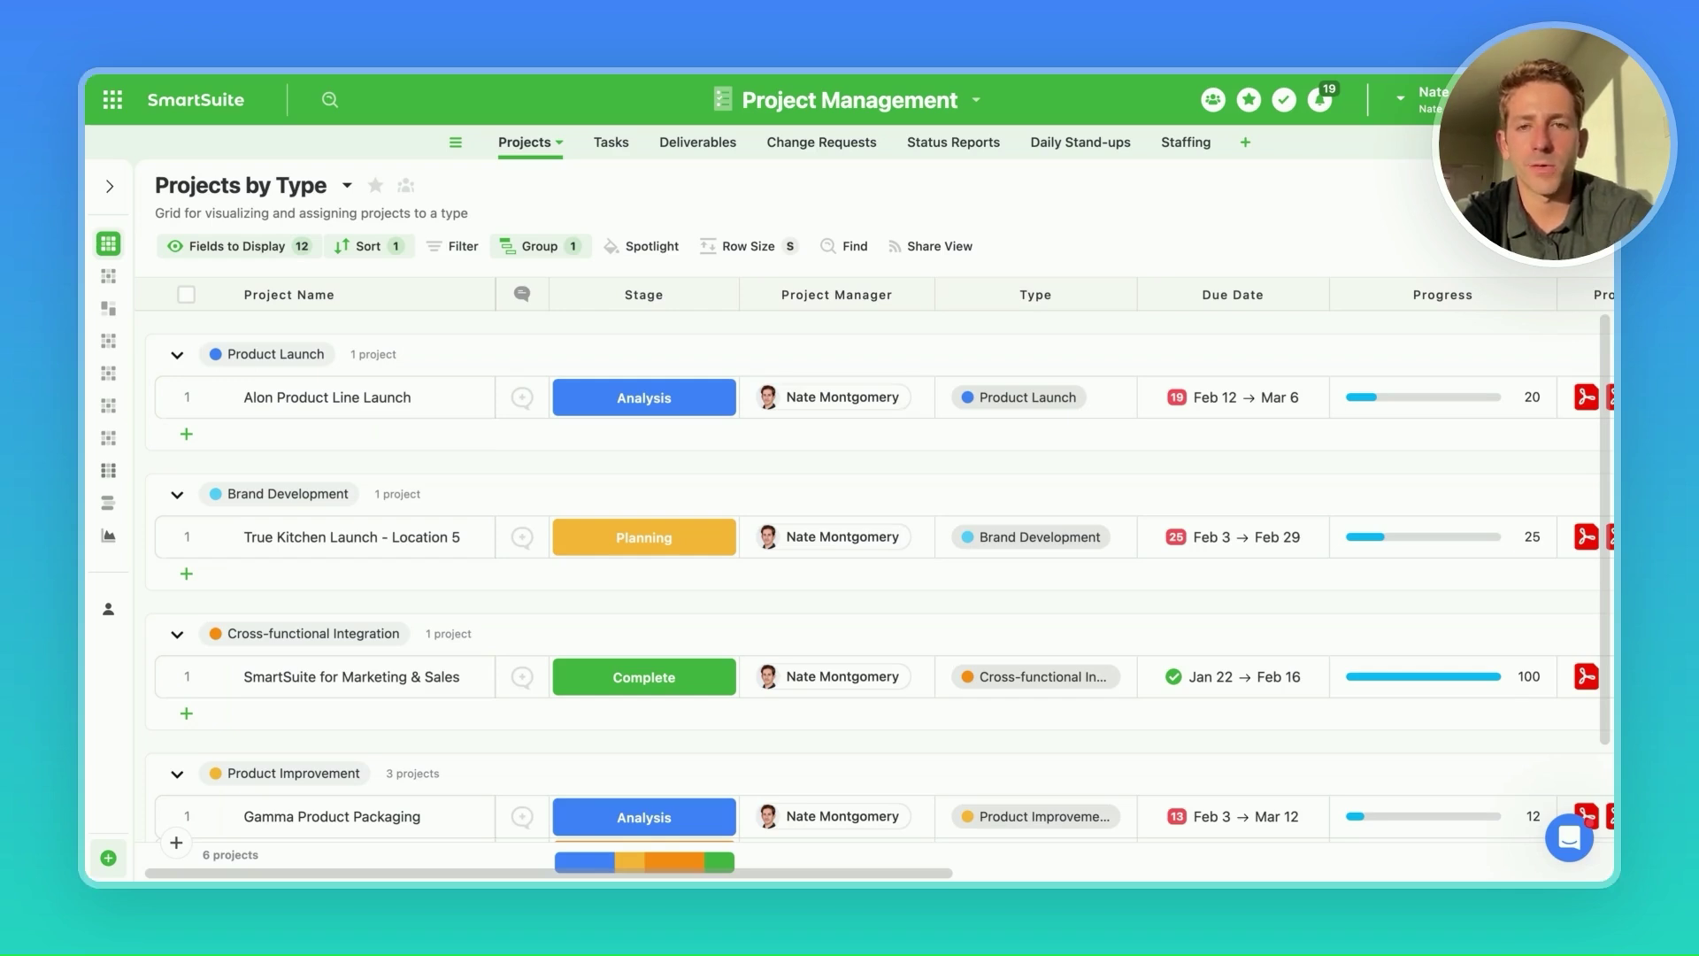
- From the home page, start a new solution from the Project Management templates
{"action": "left_click", "coordinate": [113, 102]}
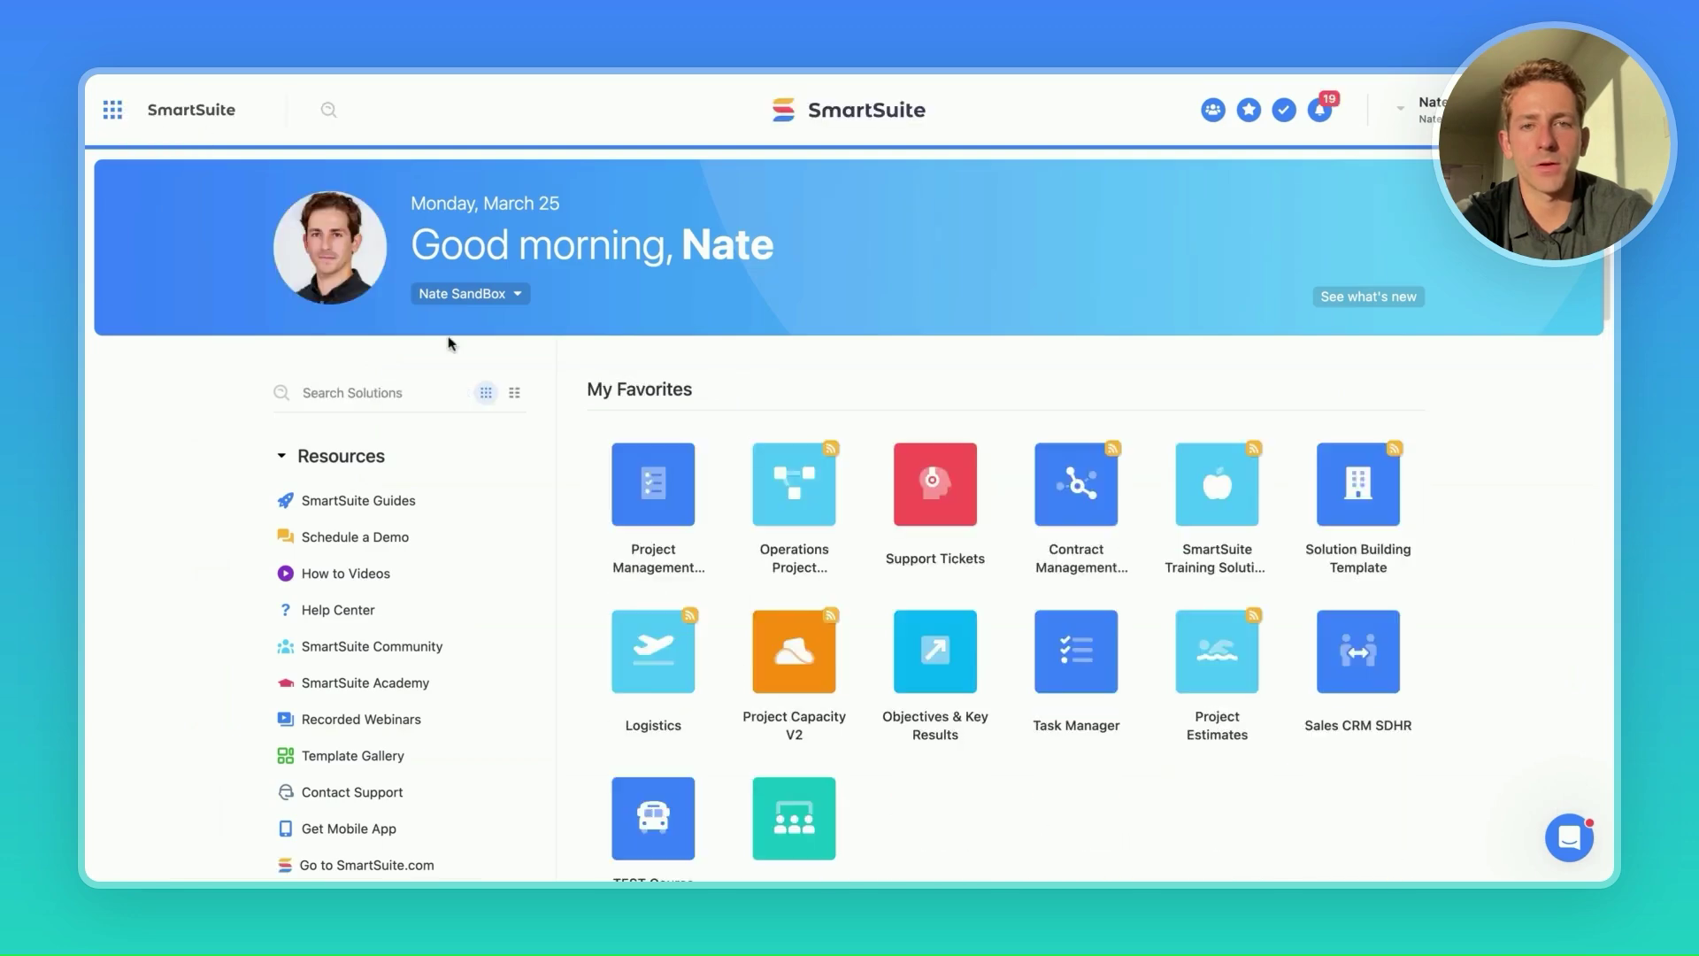
{"action": "scroll", "coordinate": [450, 343], "scroll_direction": "down", "scroll_amount": 4}
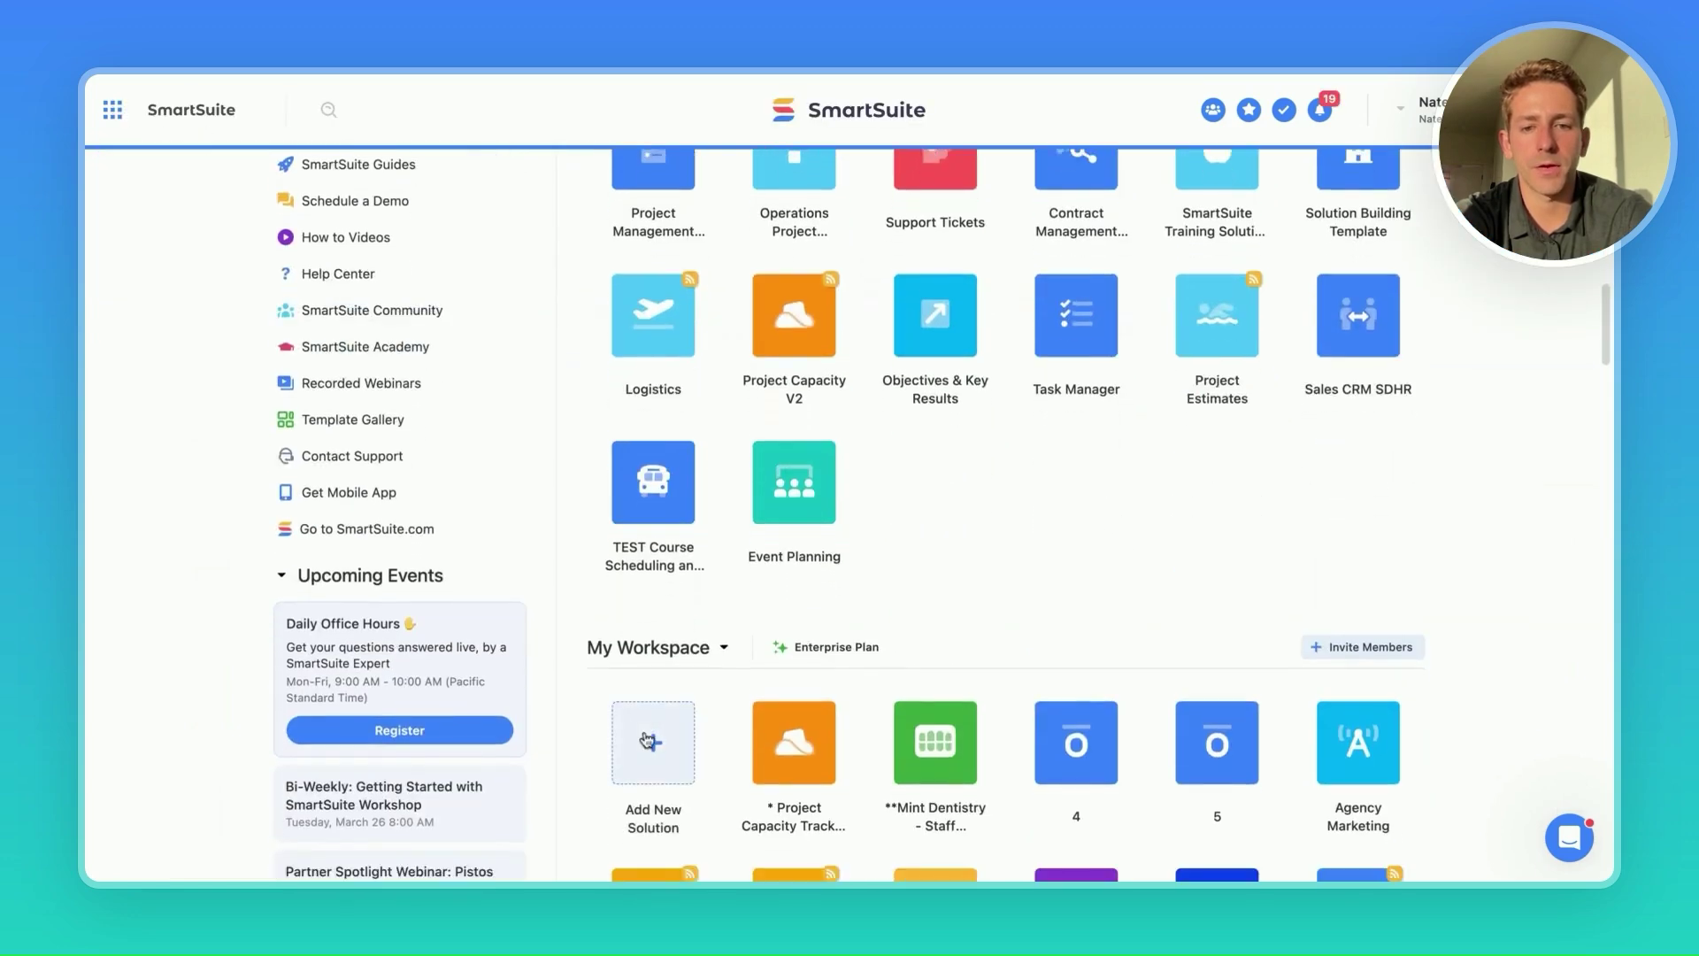
{"action": "left_click", "coordinate": [649, 741]}
{"action": "left_click", "coordinate": [646, 723]}
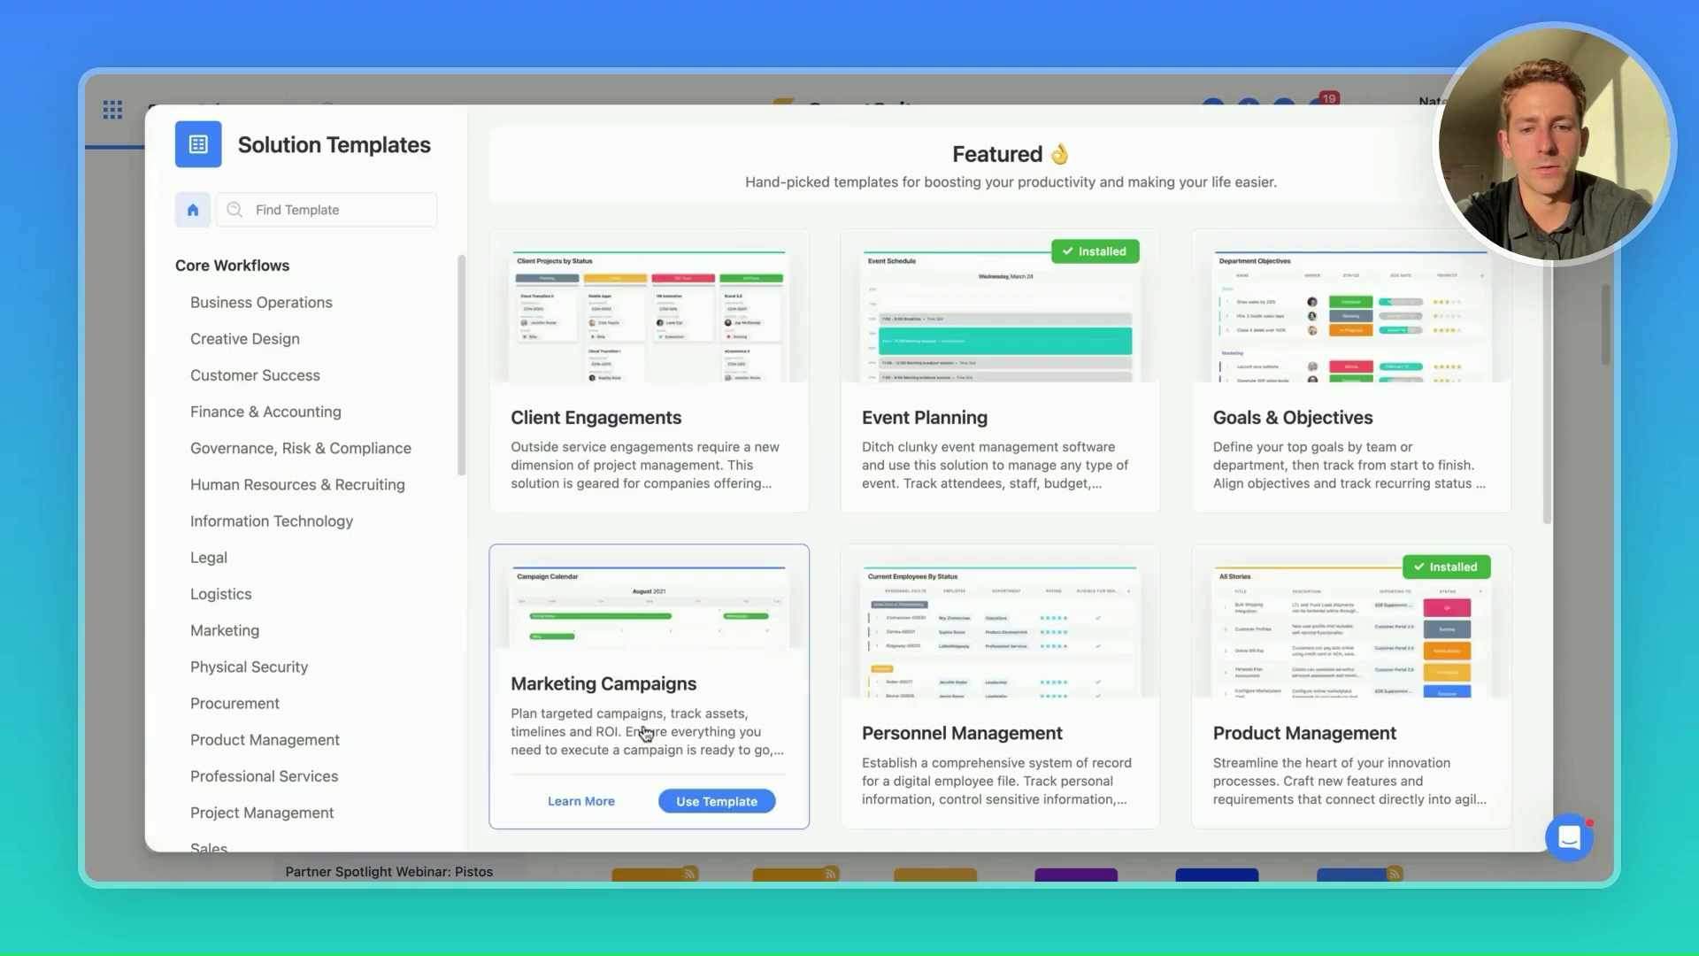
{"action": "left_click", "coordinate": [416, 813]}
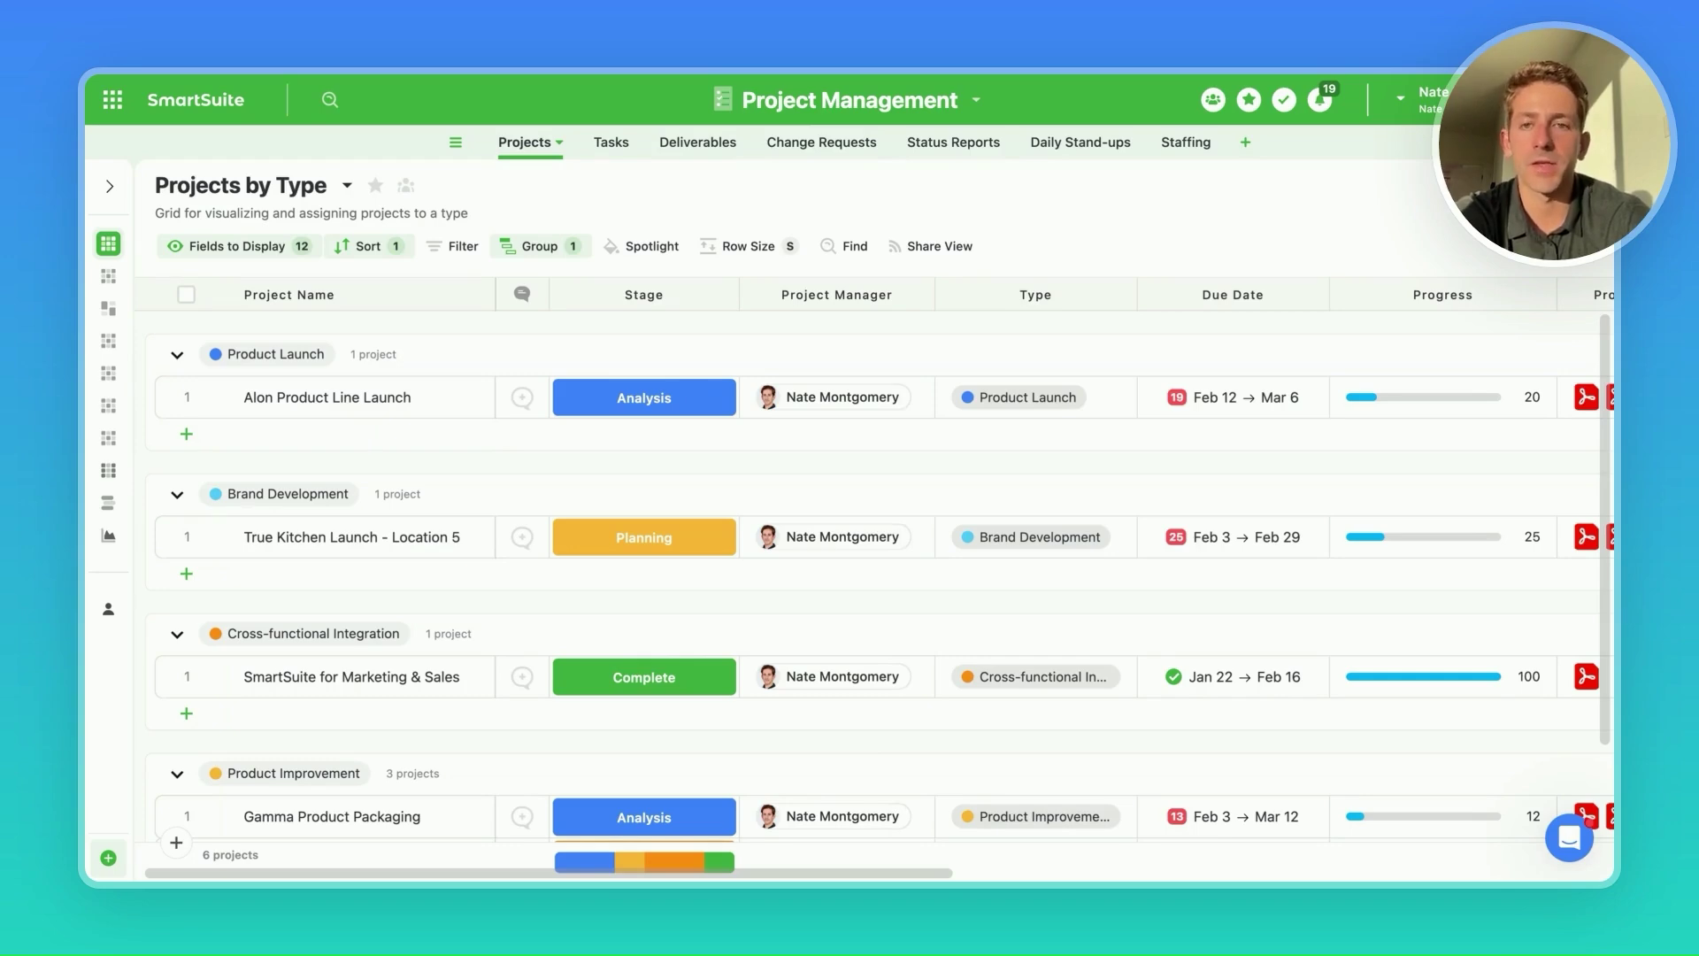
- Read through the Project Management solution guide, then close it
{"action": "left_click", "coordinate": [850, 100]}
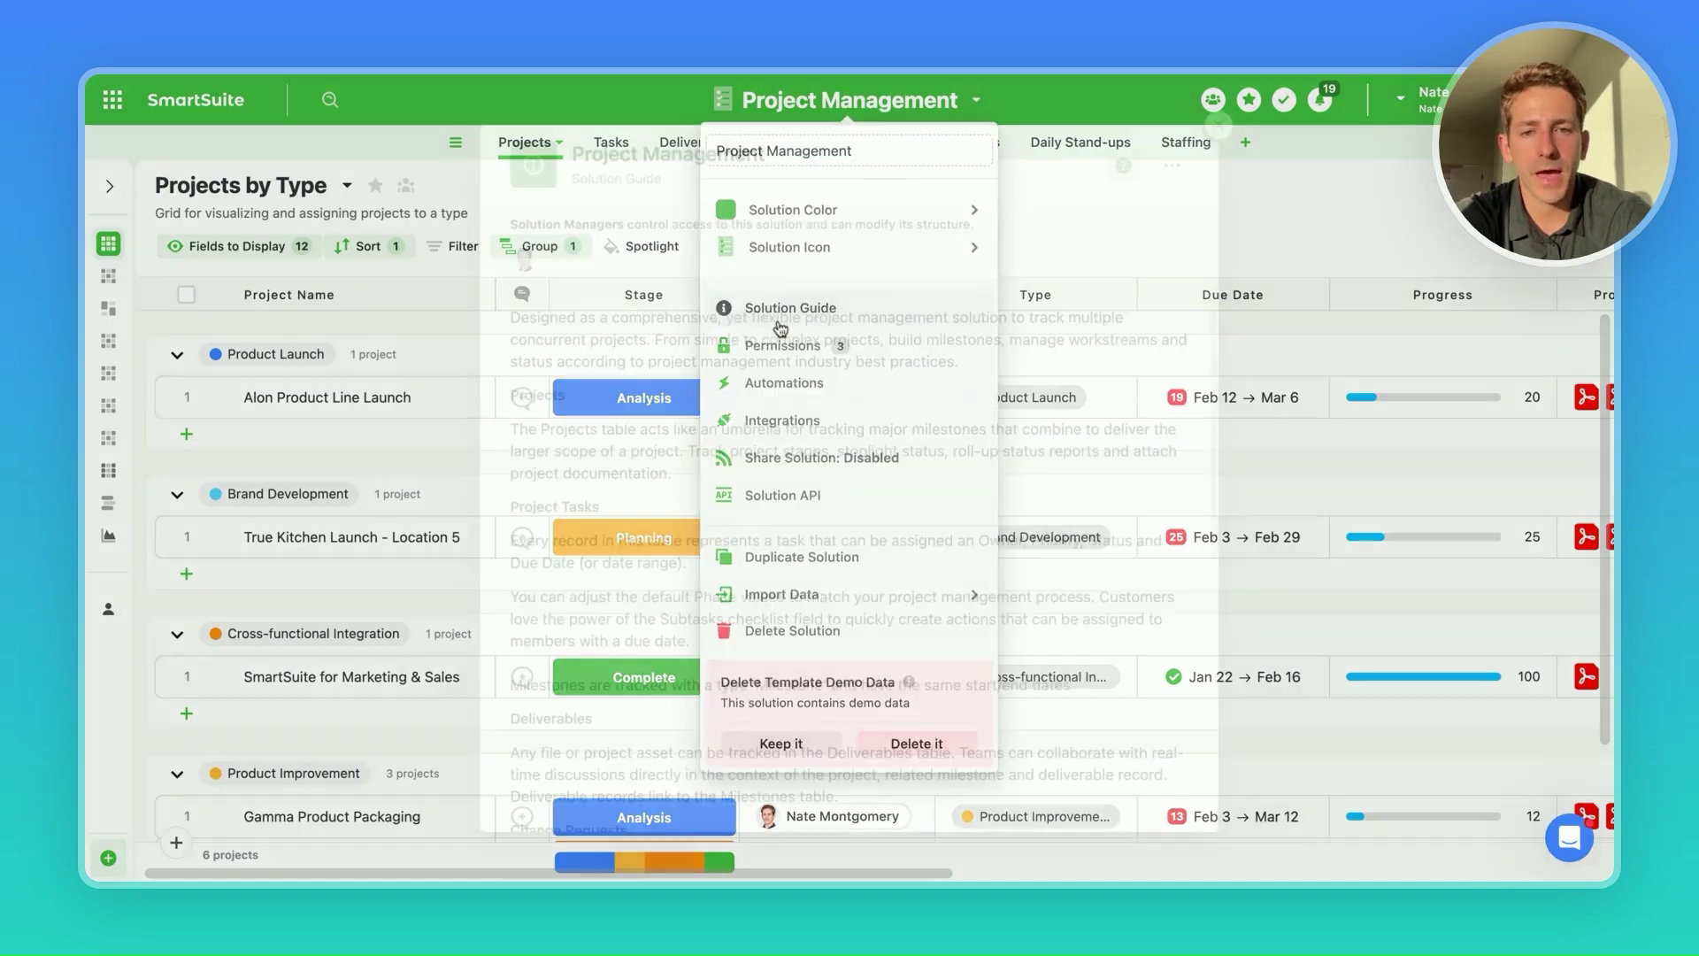
{"action": "left_click", "coordinate": [757, 304]}
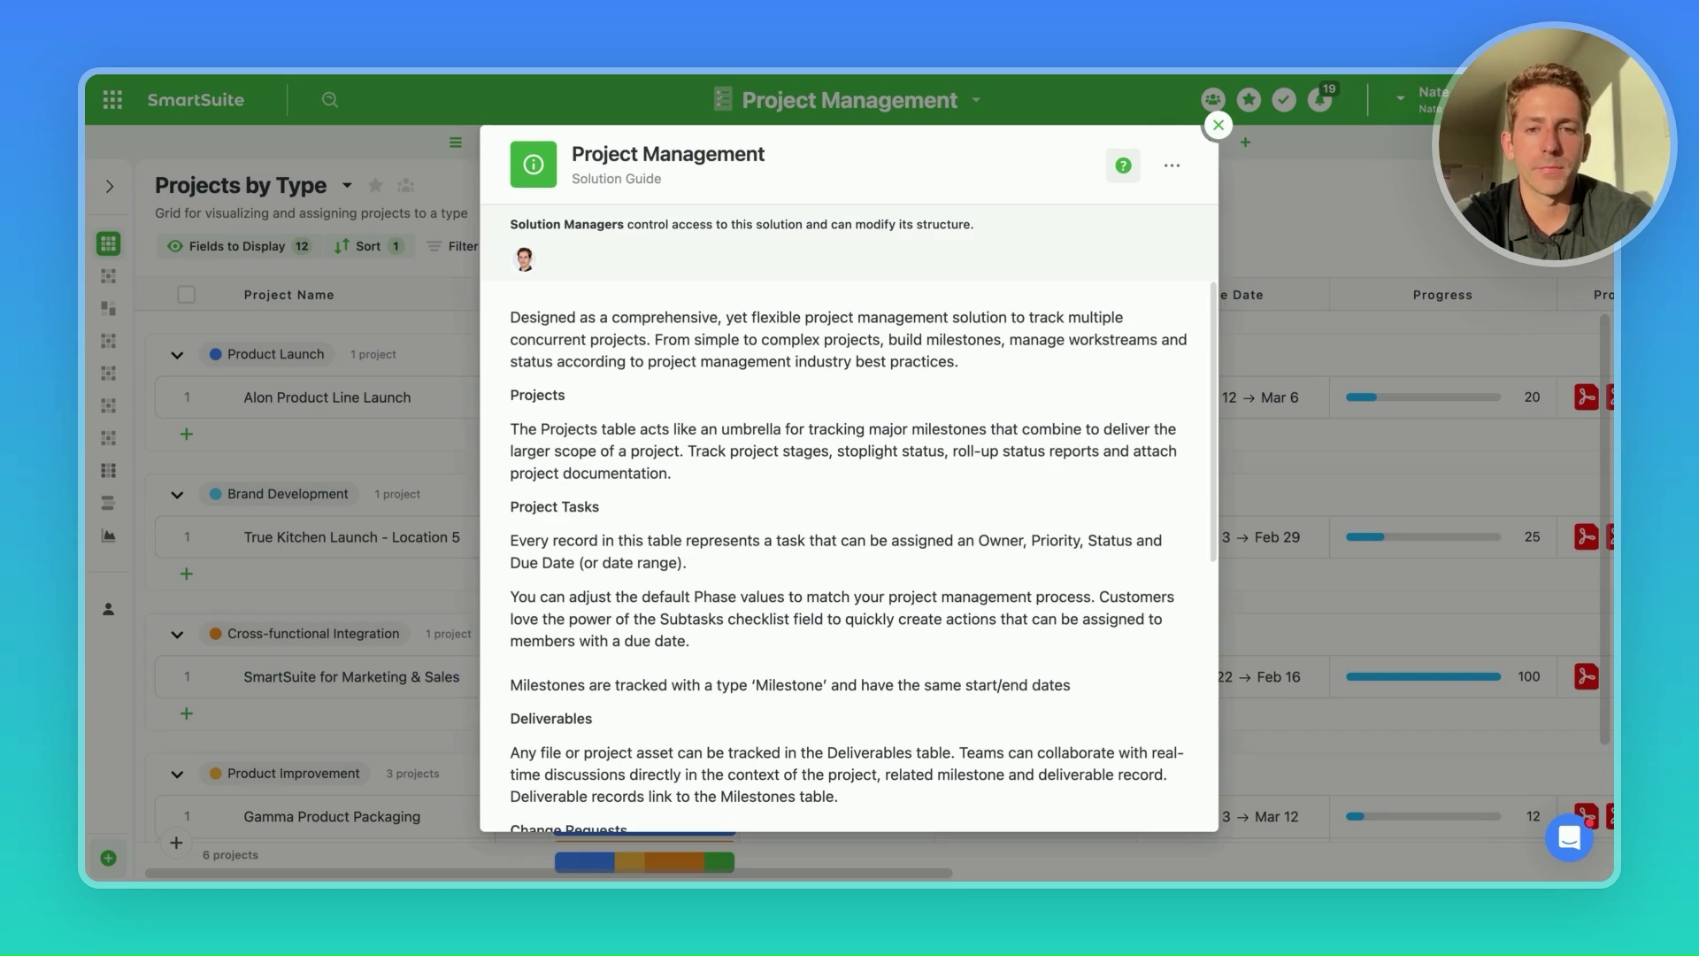
{"action": "scroll", "coordinate": [750, 353], "scroll_direction": "down", "scroll_amount": 3}
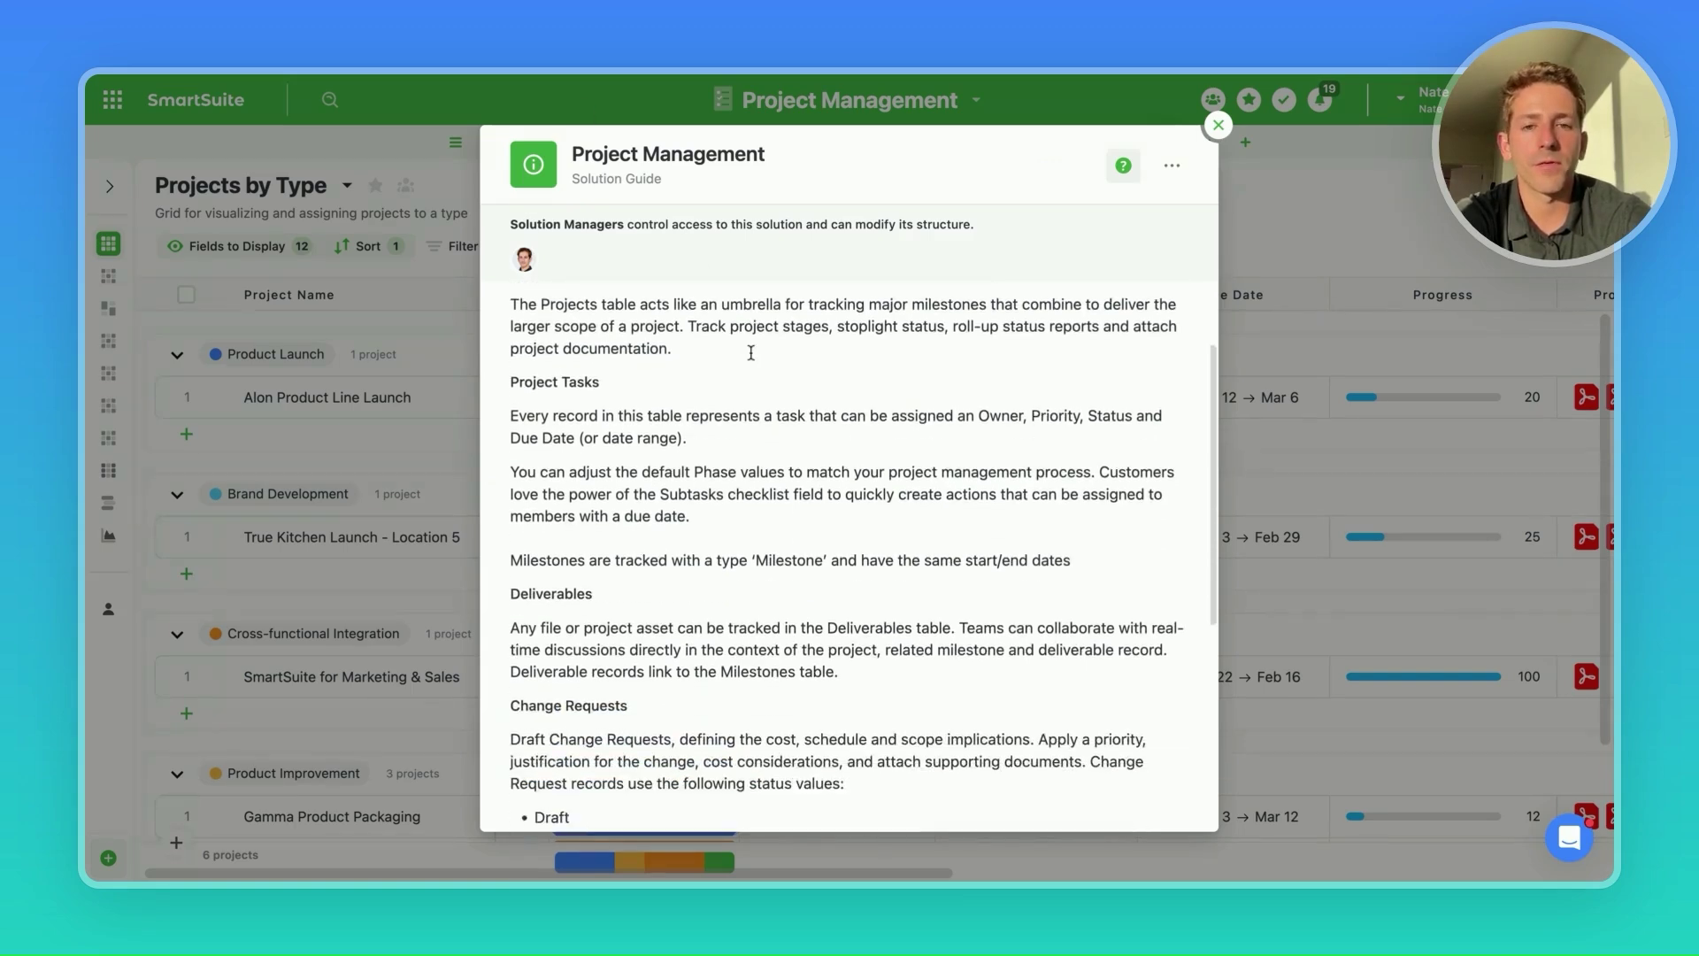
{"action": "scroll", "coordinate": [750, 353], "scroll_direction": "down", "scroll_amount": 2}
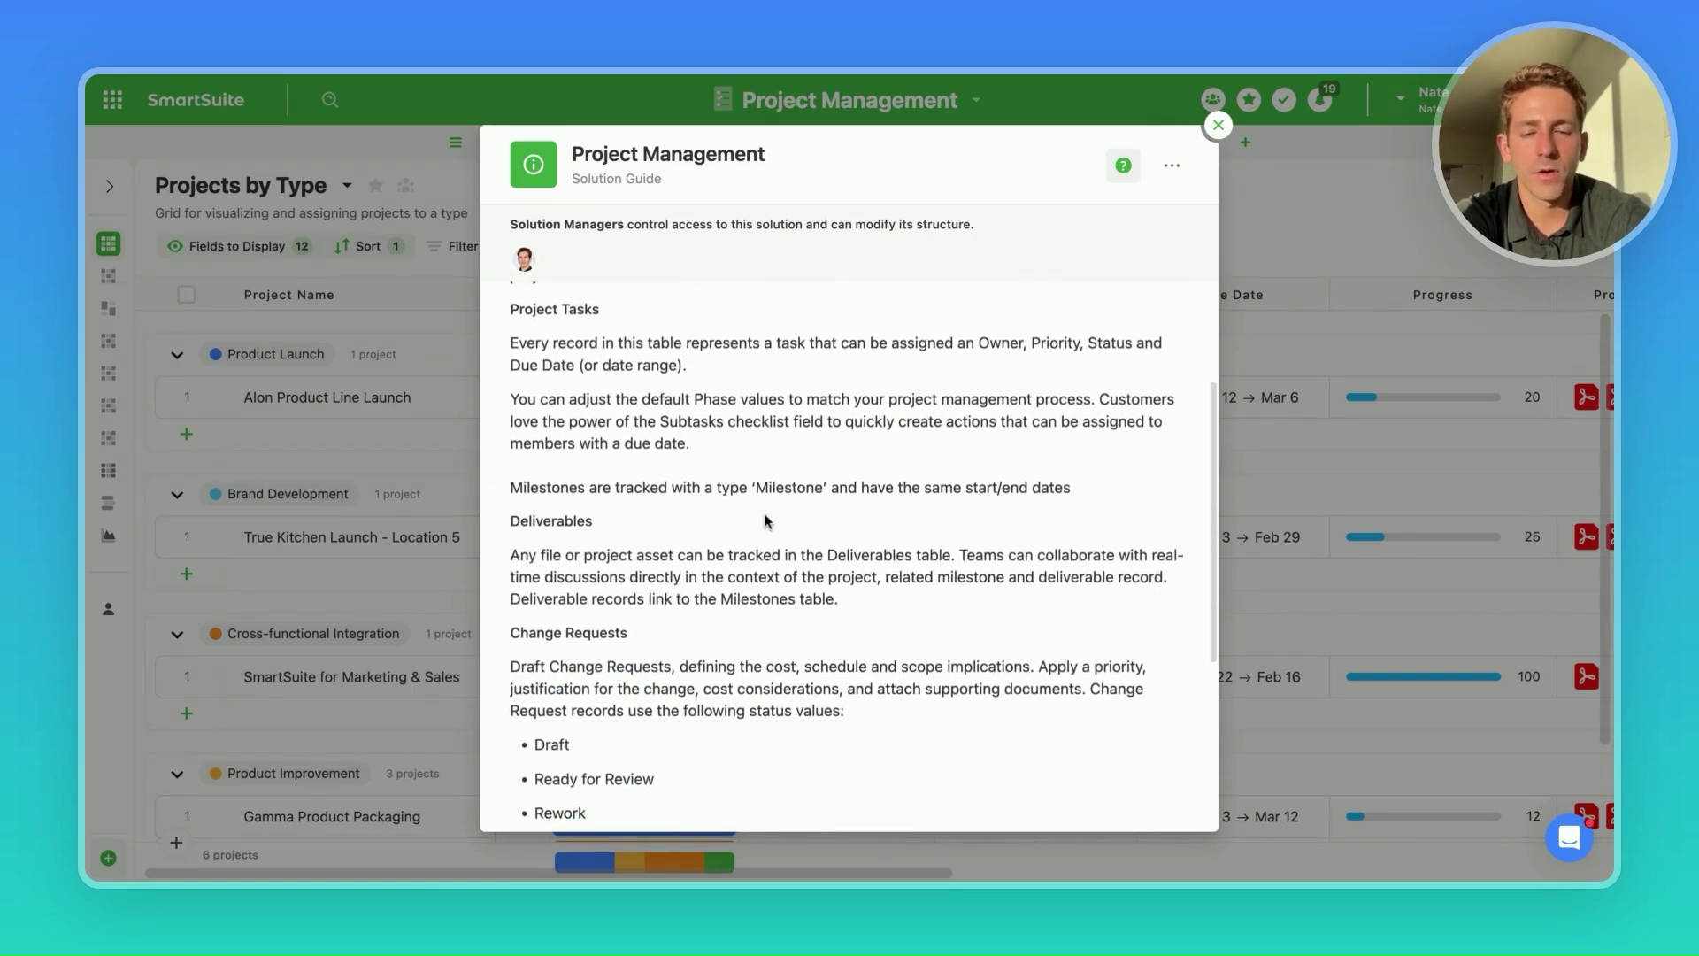
{"action": "scroll", "coordinate": [767, 521], "scroll_direction": "up", "scroll_amount": 3}
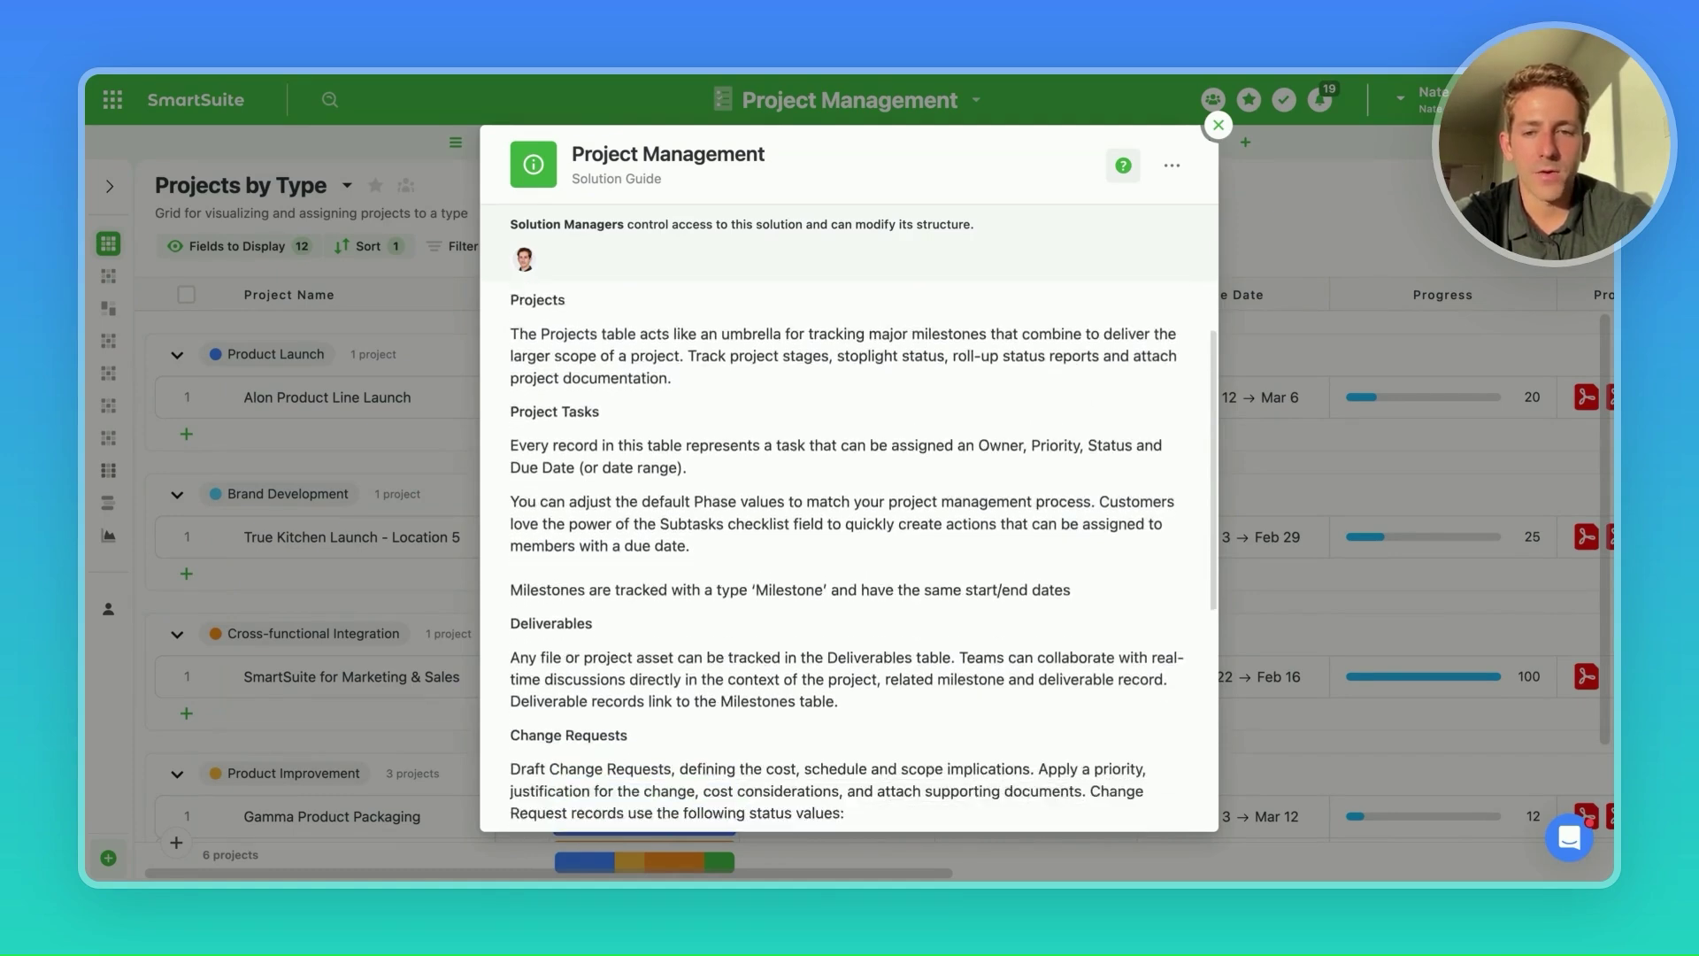
{"action": "scroll", "coordinate": [848, 558], "scroll_direction": "down", "scroll_amount": 5}
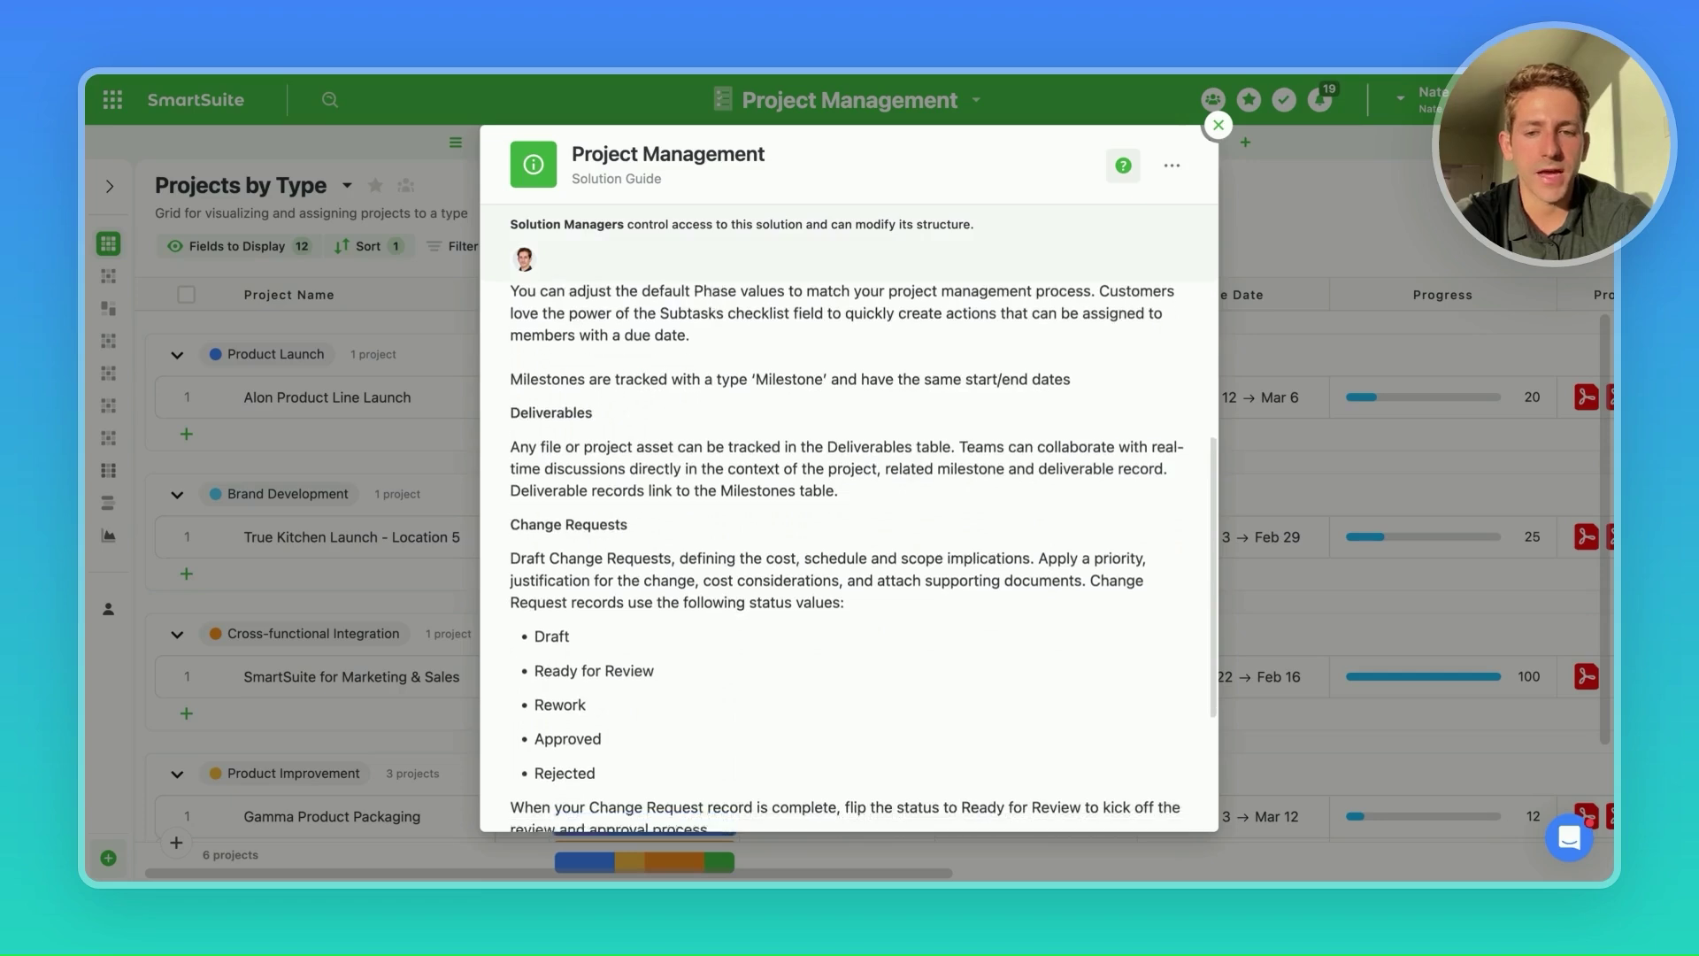
{"action": "scroll", "coordinate": [848, 557], "scroll_direction": "down", "scroll_amount": 5}
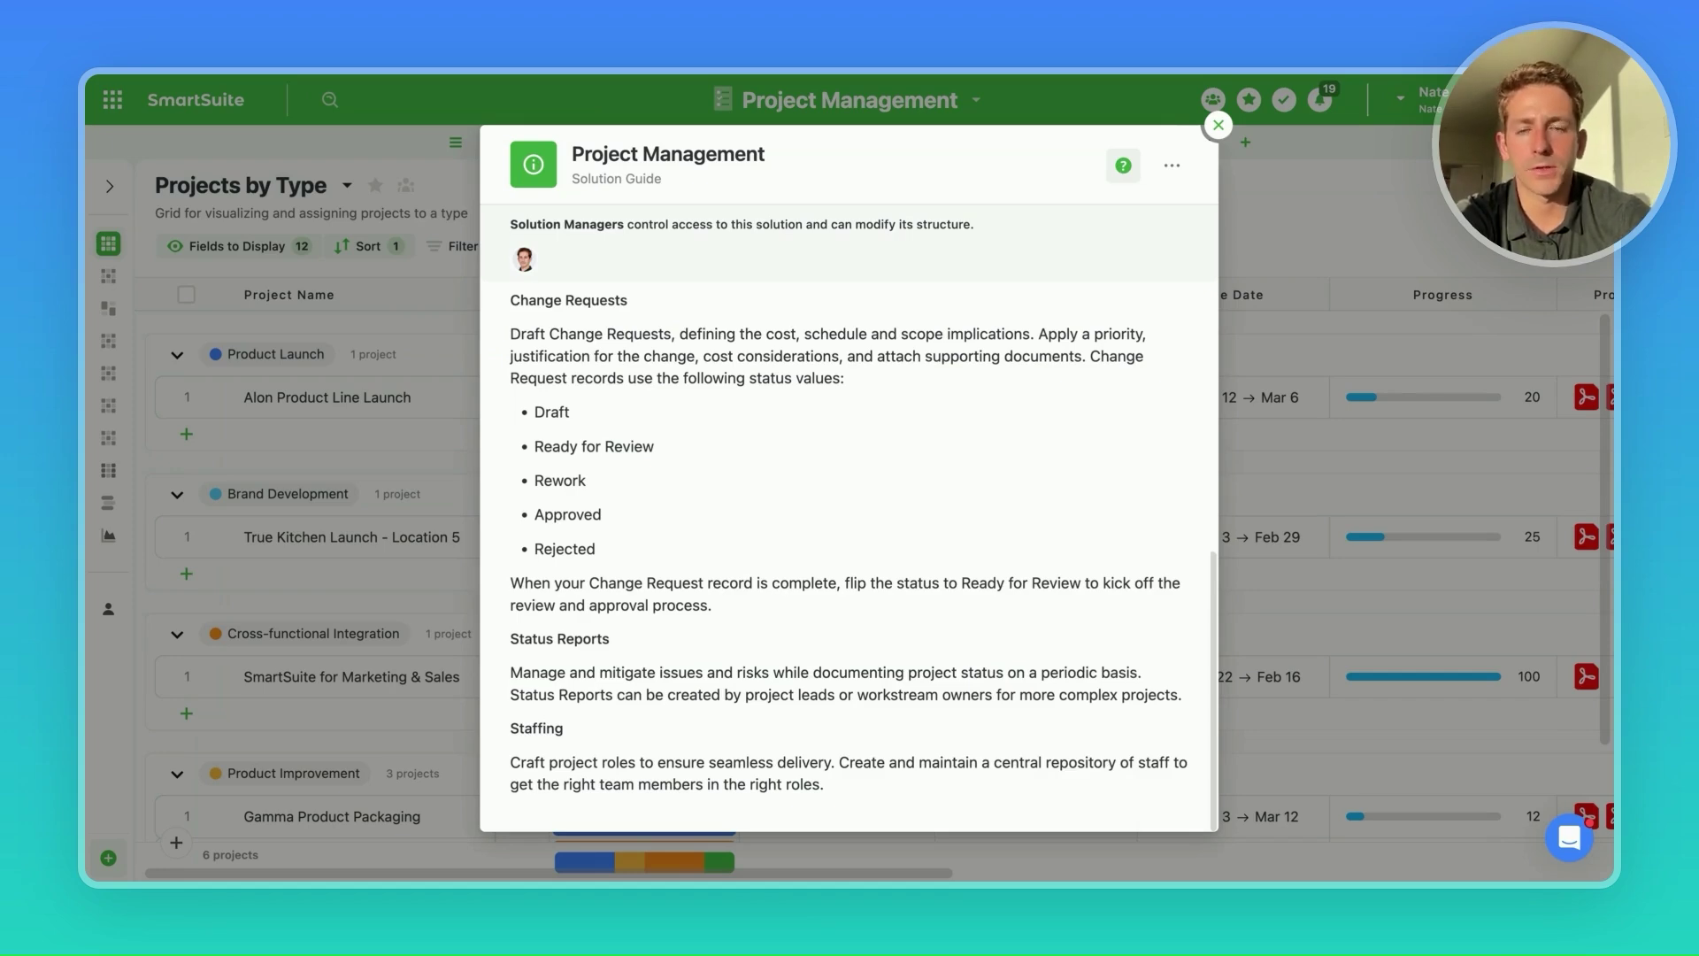
{"action": "left_click", "coordinate": [1219, 124]}
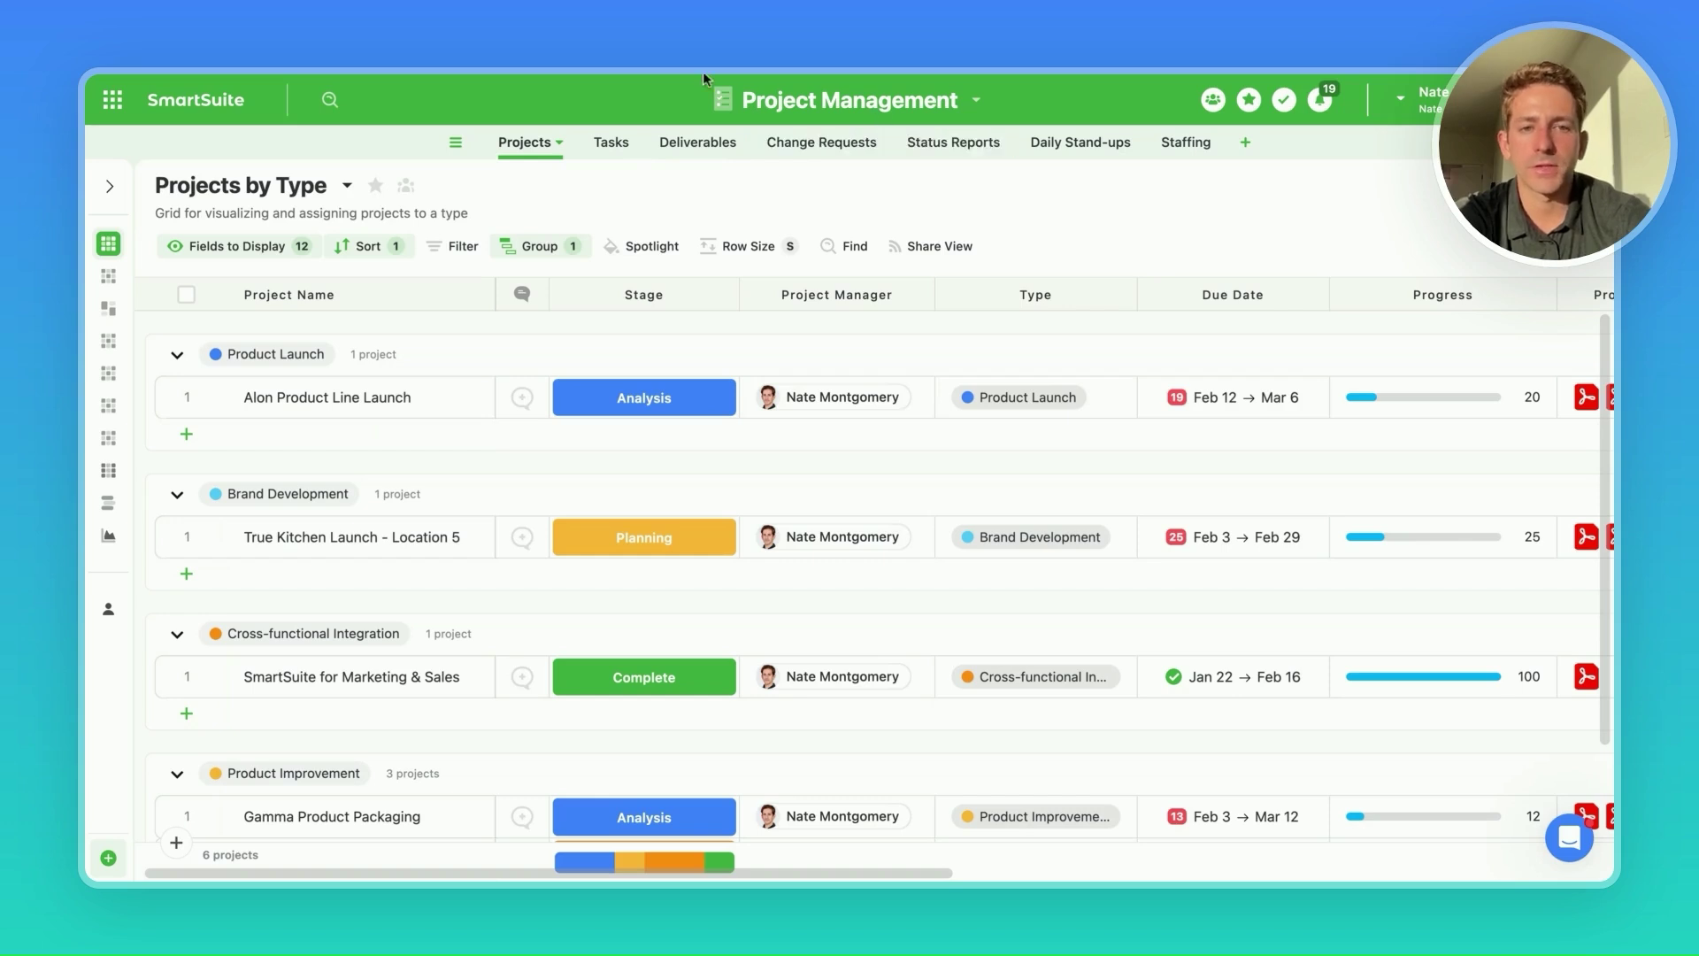
- Check the Projects table's record-name options, then show the Projects views list
{"action": "left_click", "coordinate": [559, 142]}
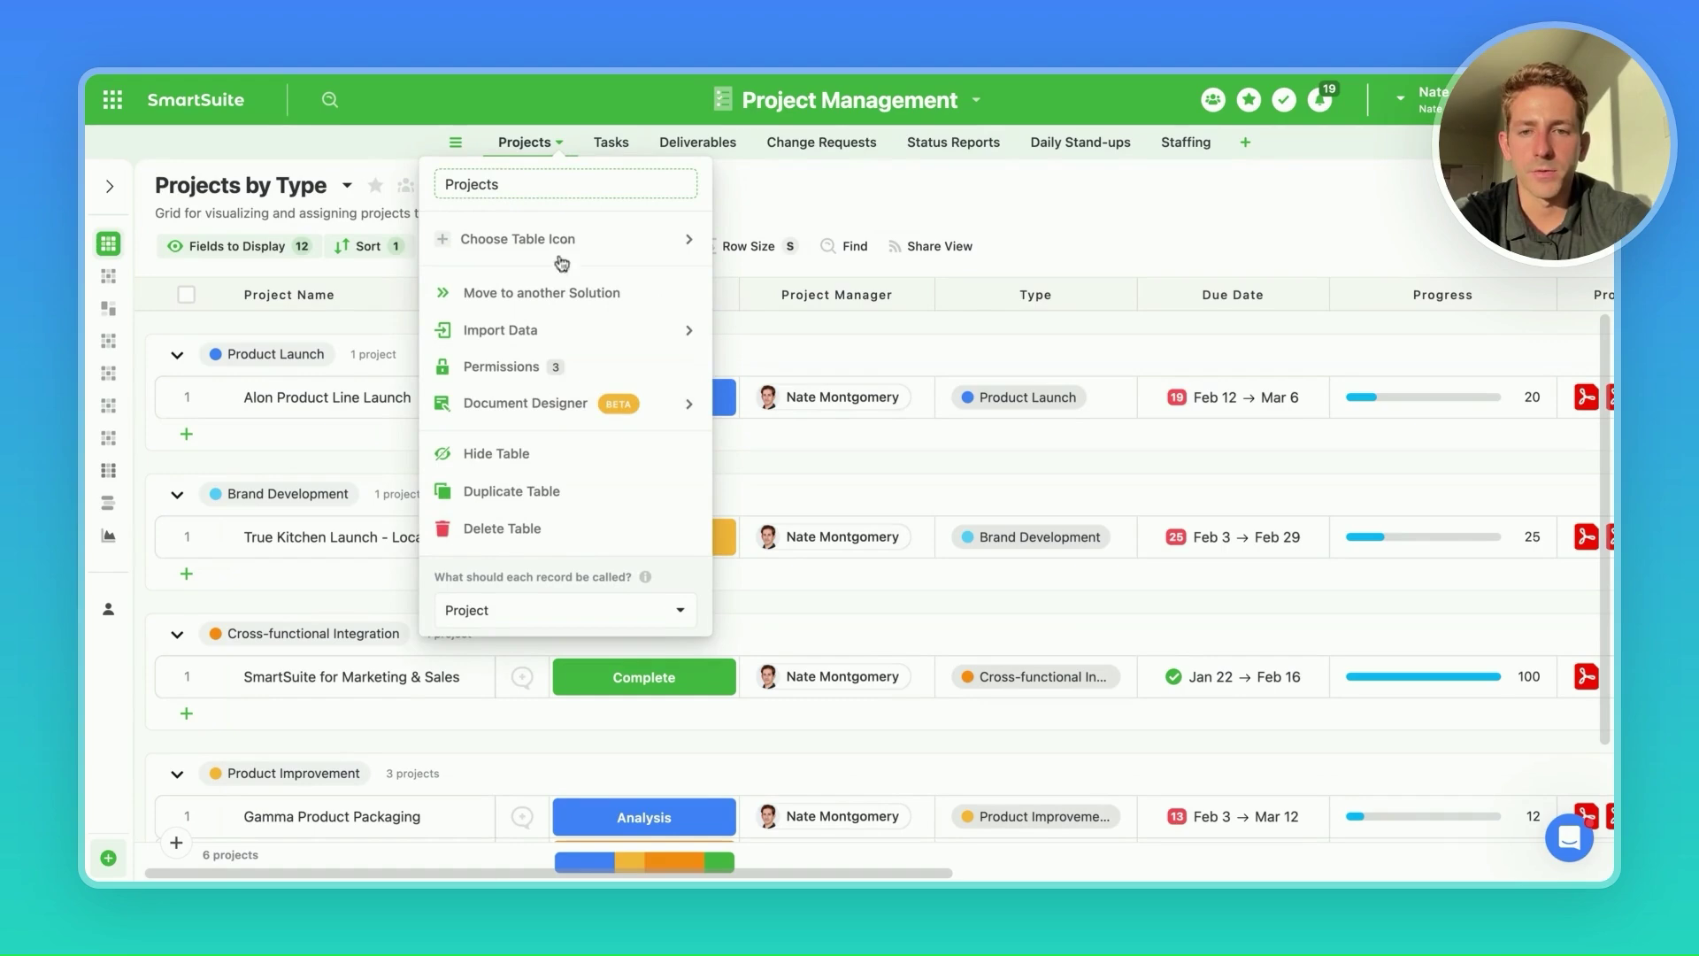
{"action": "left_click", "coordinate": [563, 618]}
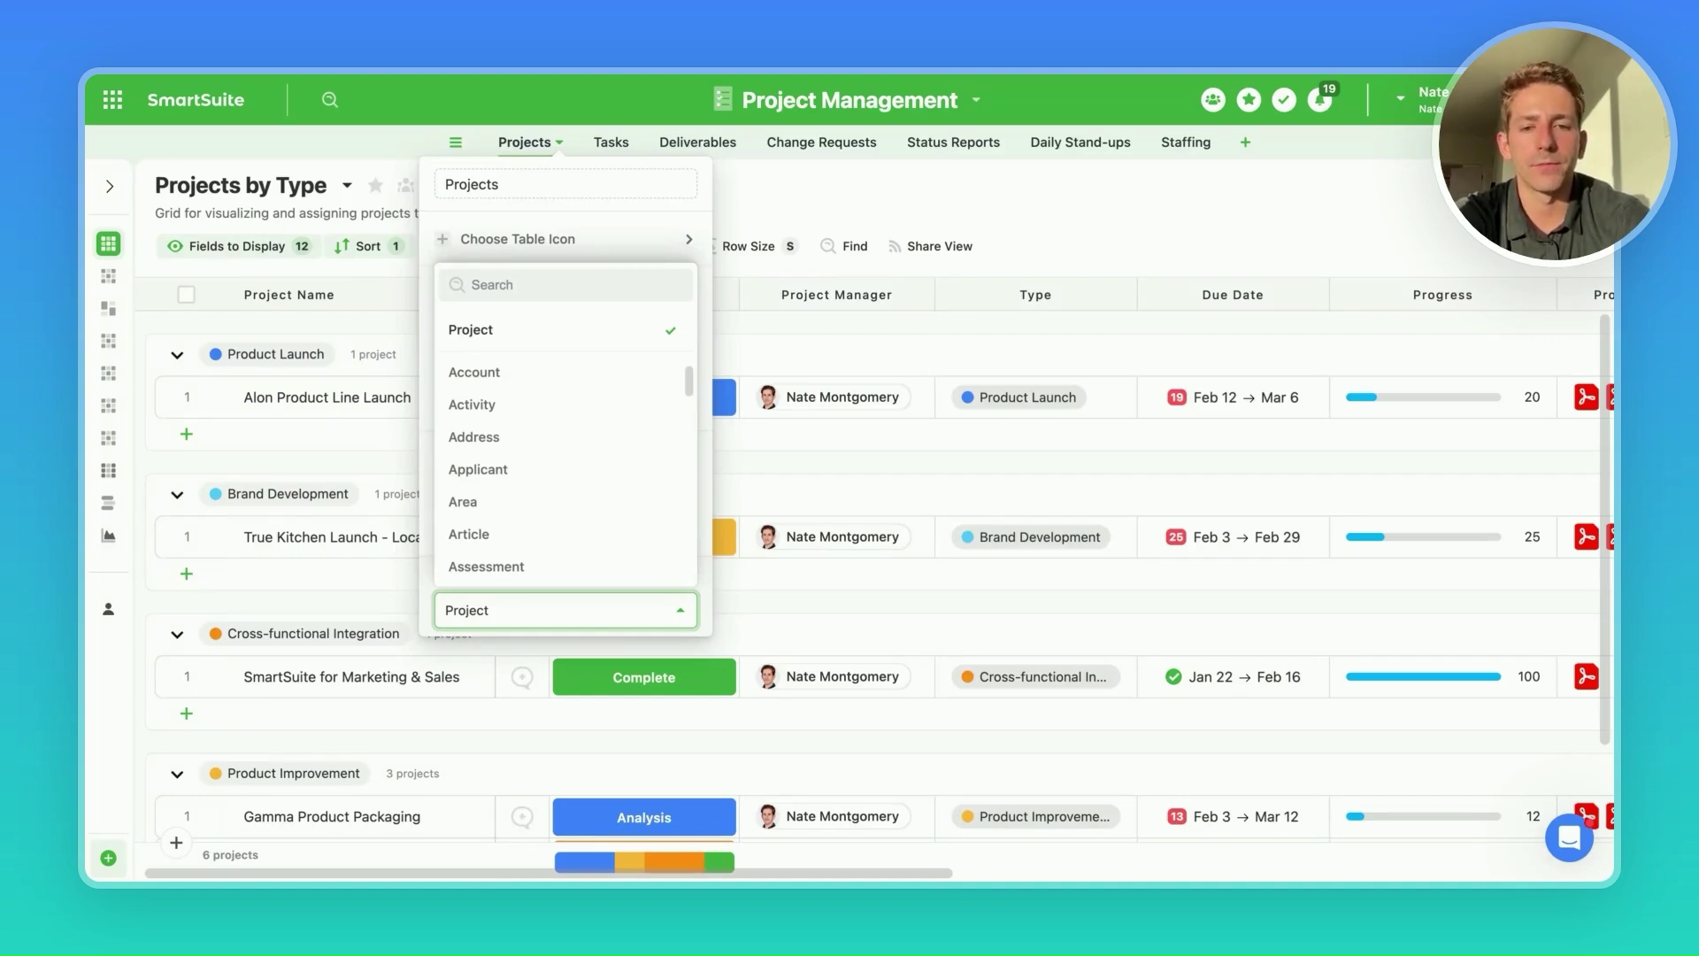
{"action": "key", "text": "Escape"}
{"action": "left_click", "coordinate": [110, 186]}
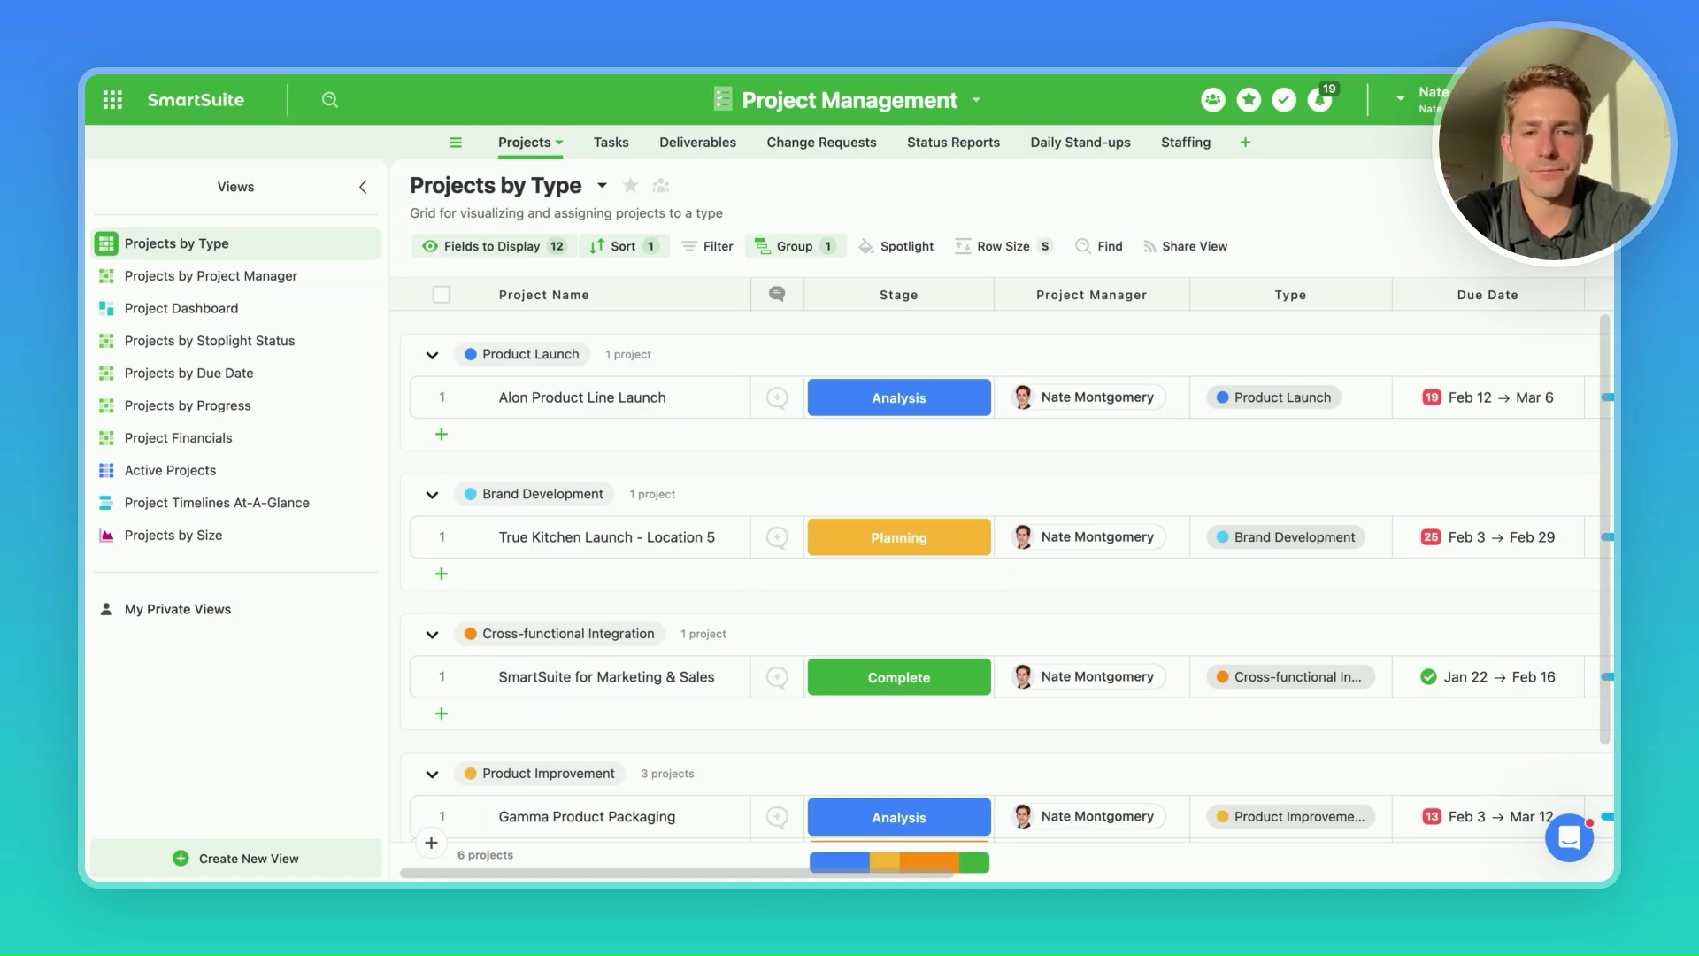
- Glance at the Projects by Type view options, then open the Alon Product Line Launch record
{"action": "left_click", "coordinate": [602, 185]}
{"action": "left_click", "coordinate": [675, 184]}
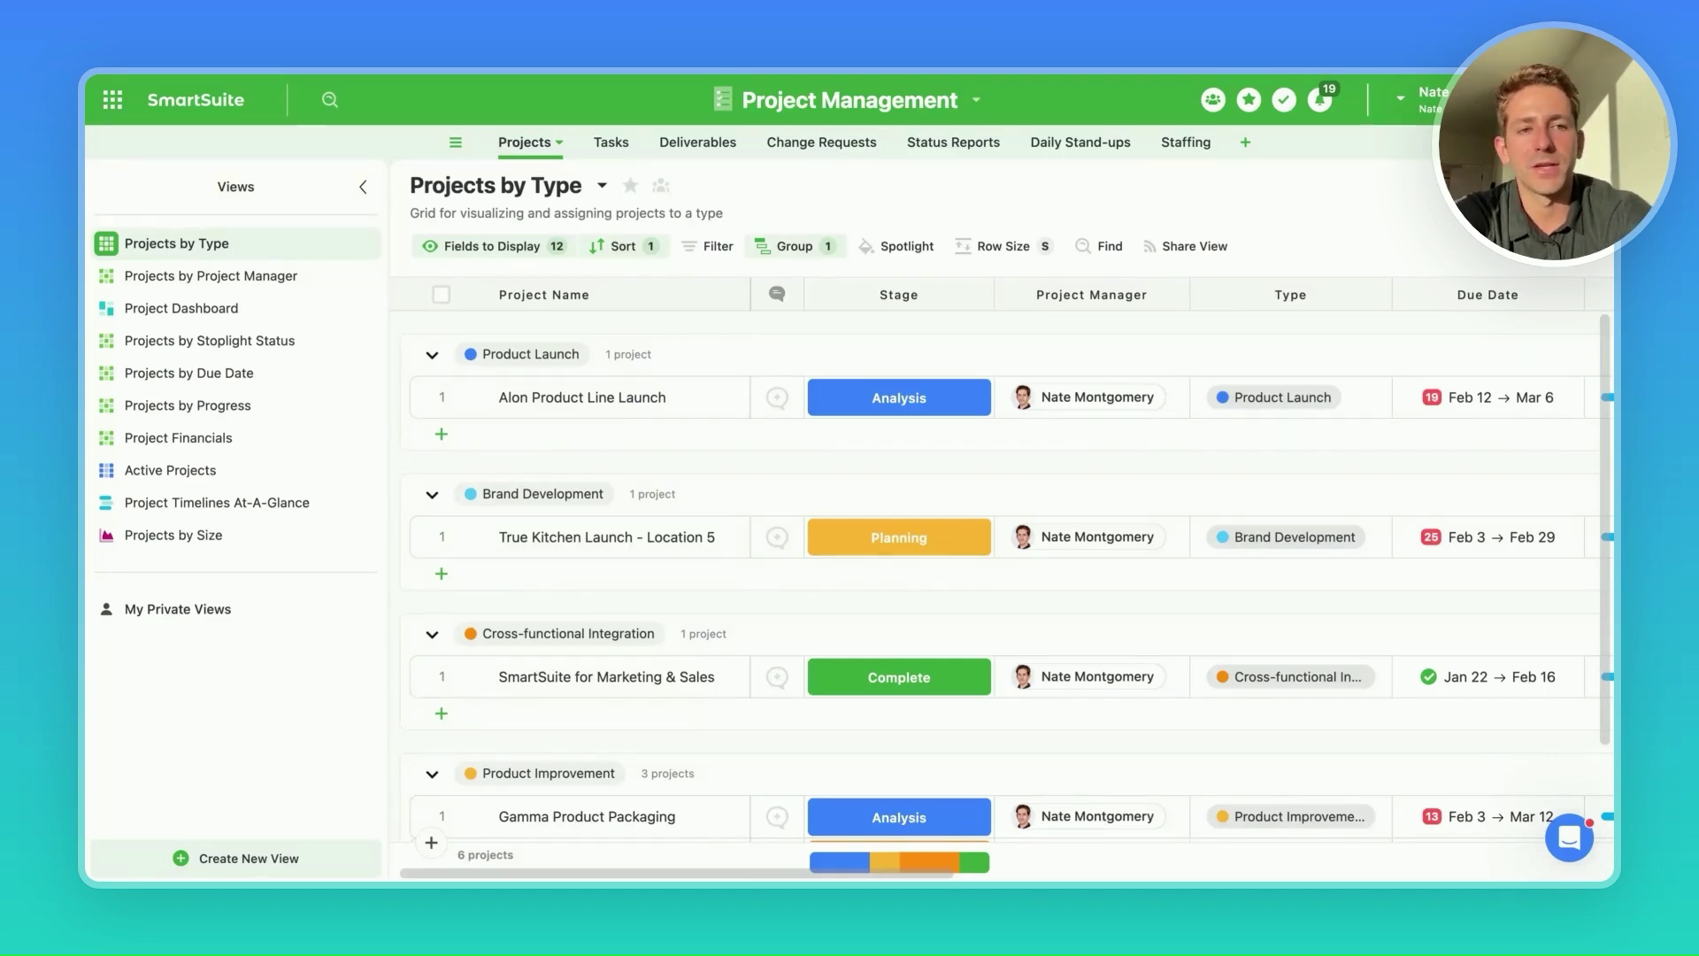
{"action": "left_click", "coordinate": [463, 400]}
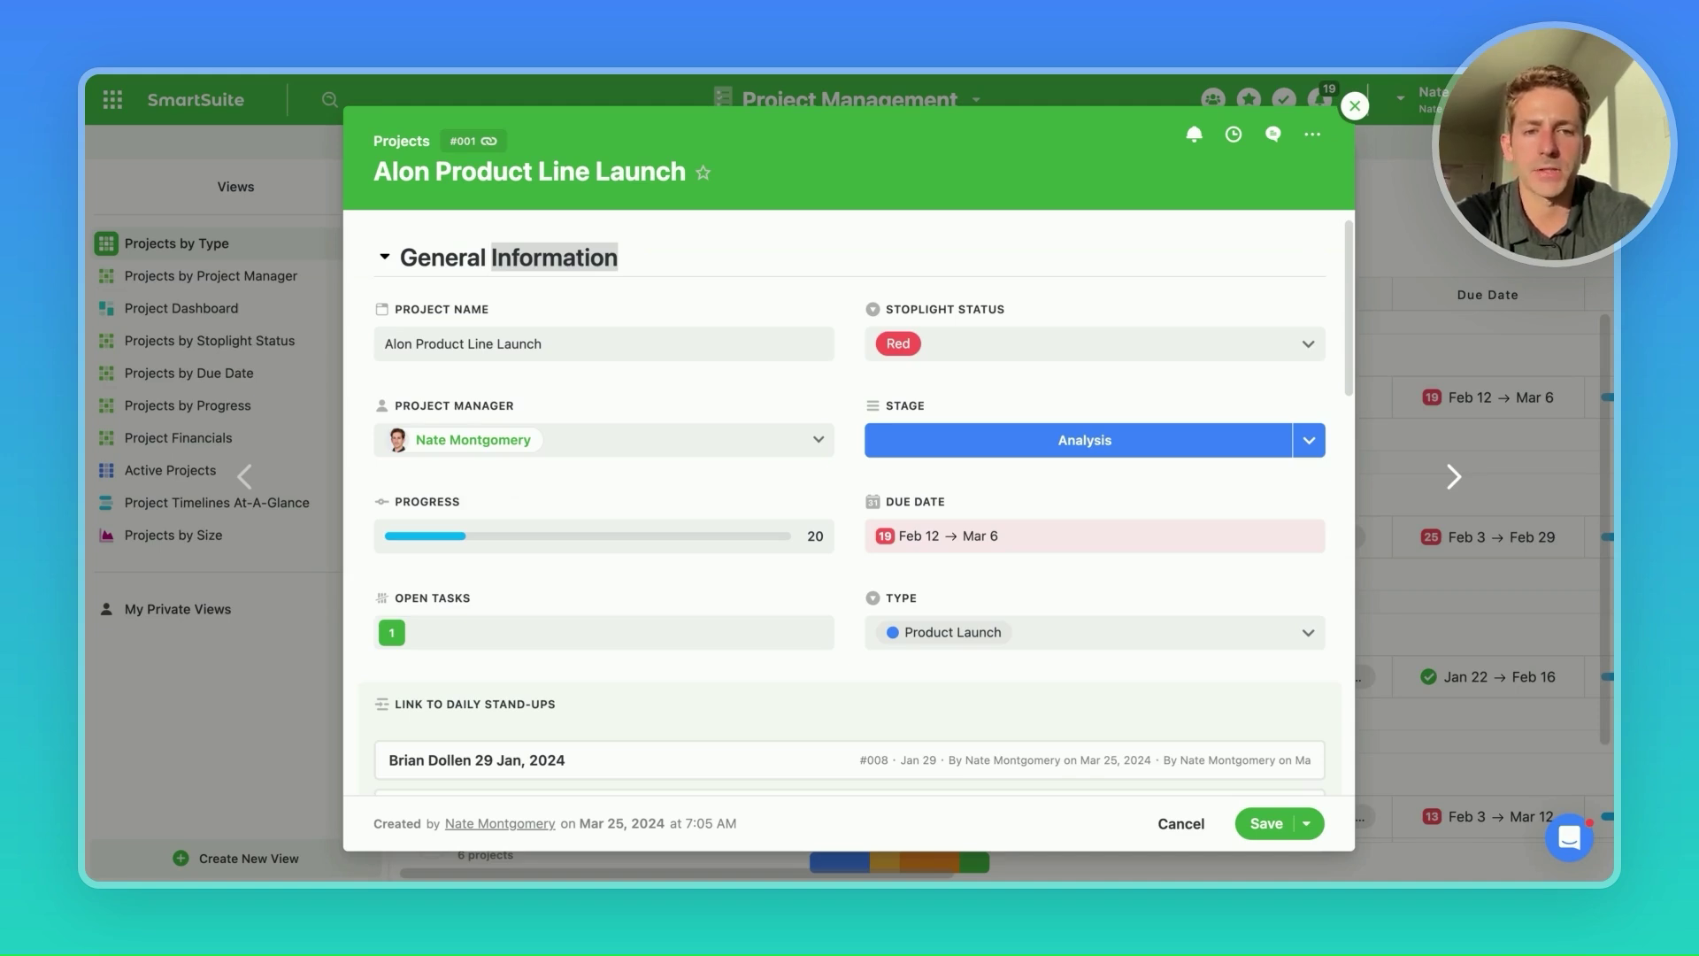
- Collapse General Information, check the Time & Budget menu, and open the Alon record's actions
{"action": "left_click", "coordinate": [554, 257]}
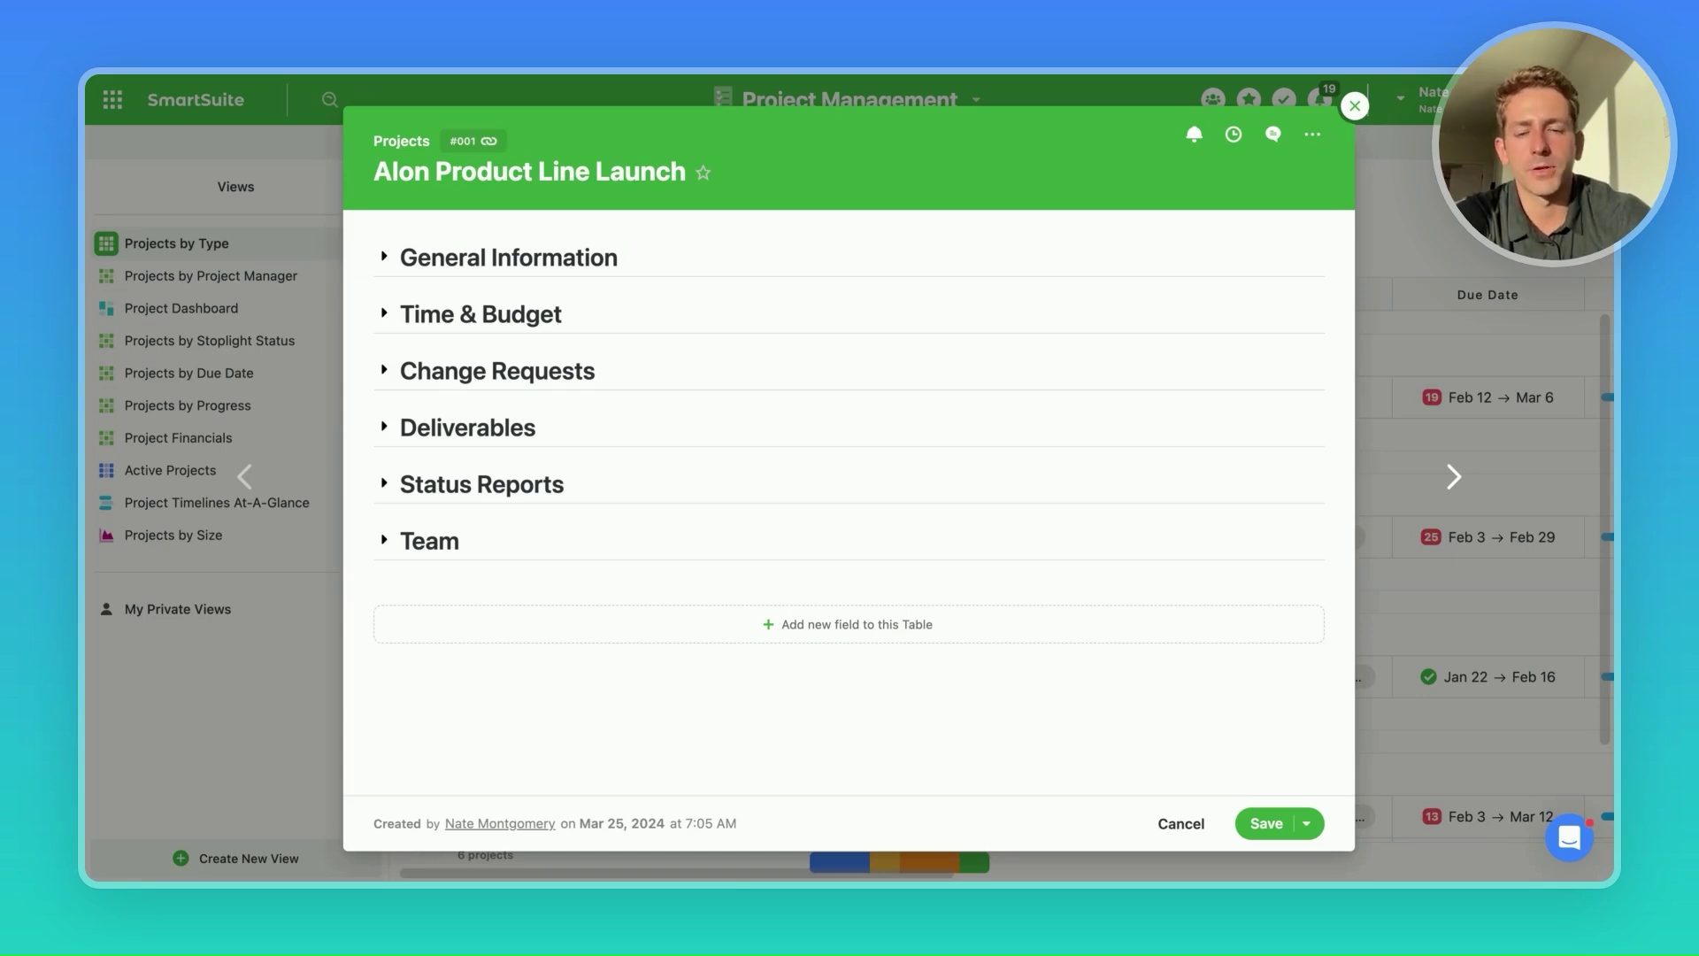
{"action": "left_click", "coordinate": [1312, 311]}
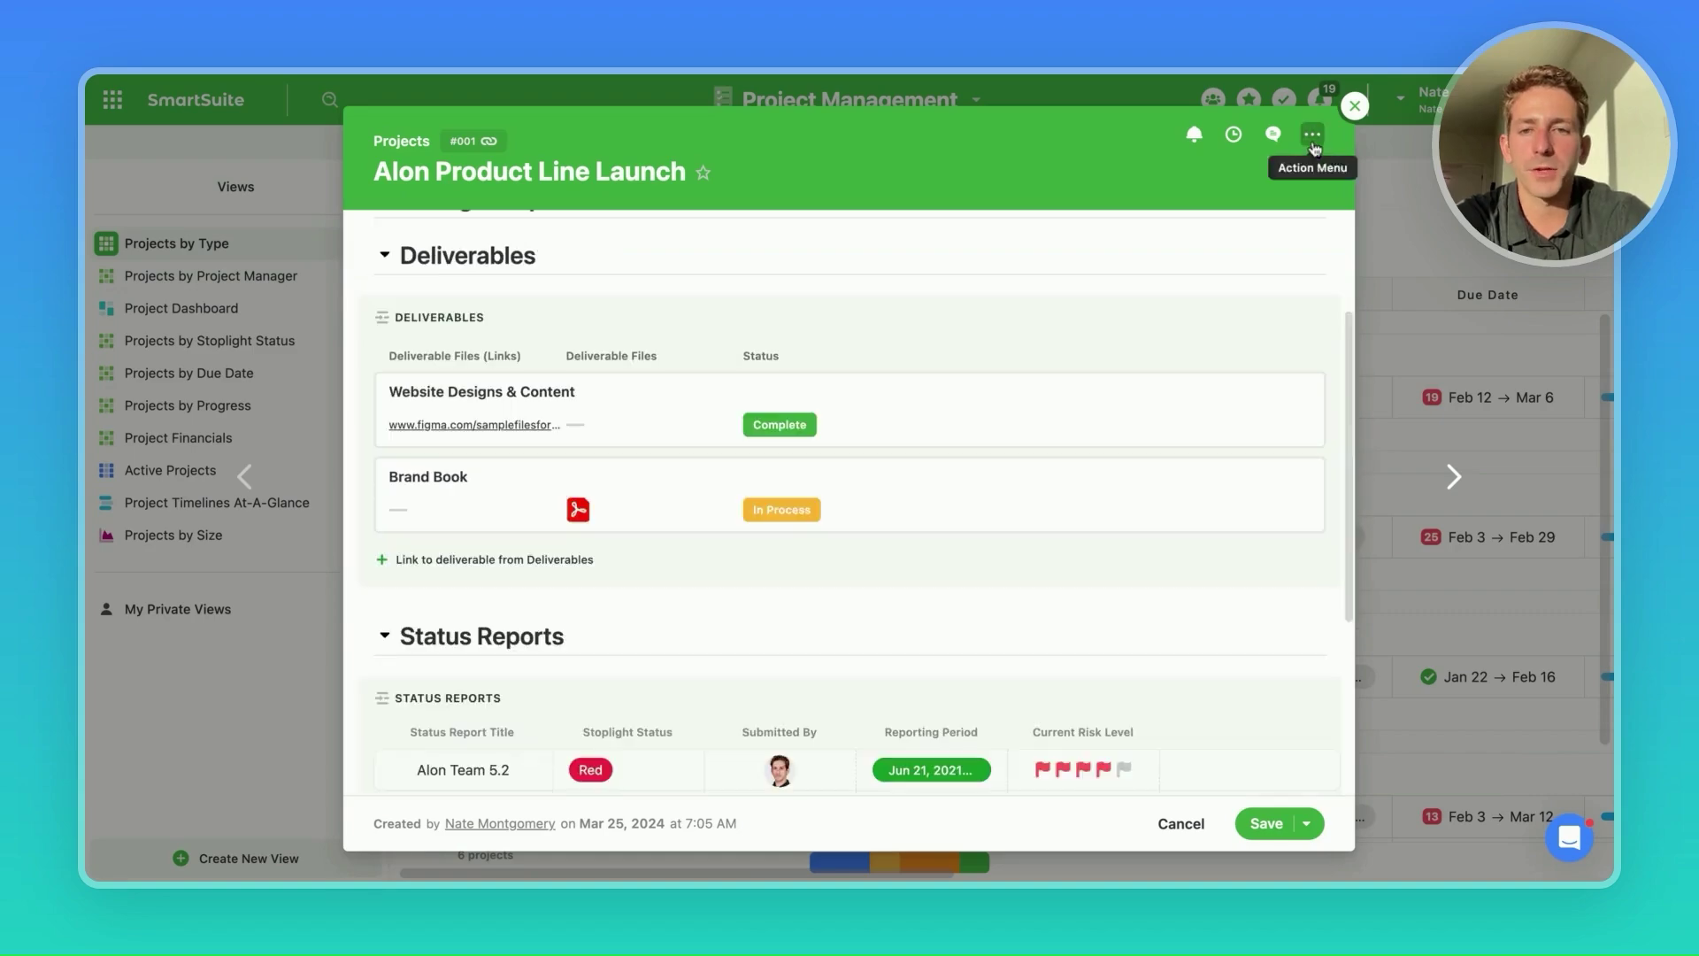
{"action": "left_click", "coordinate": [1313, 135]}
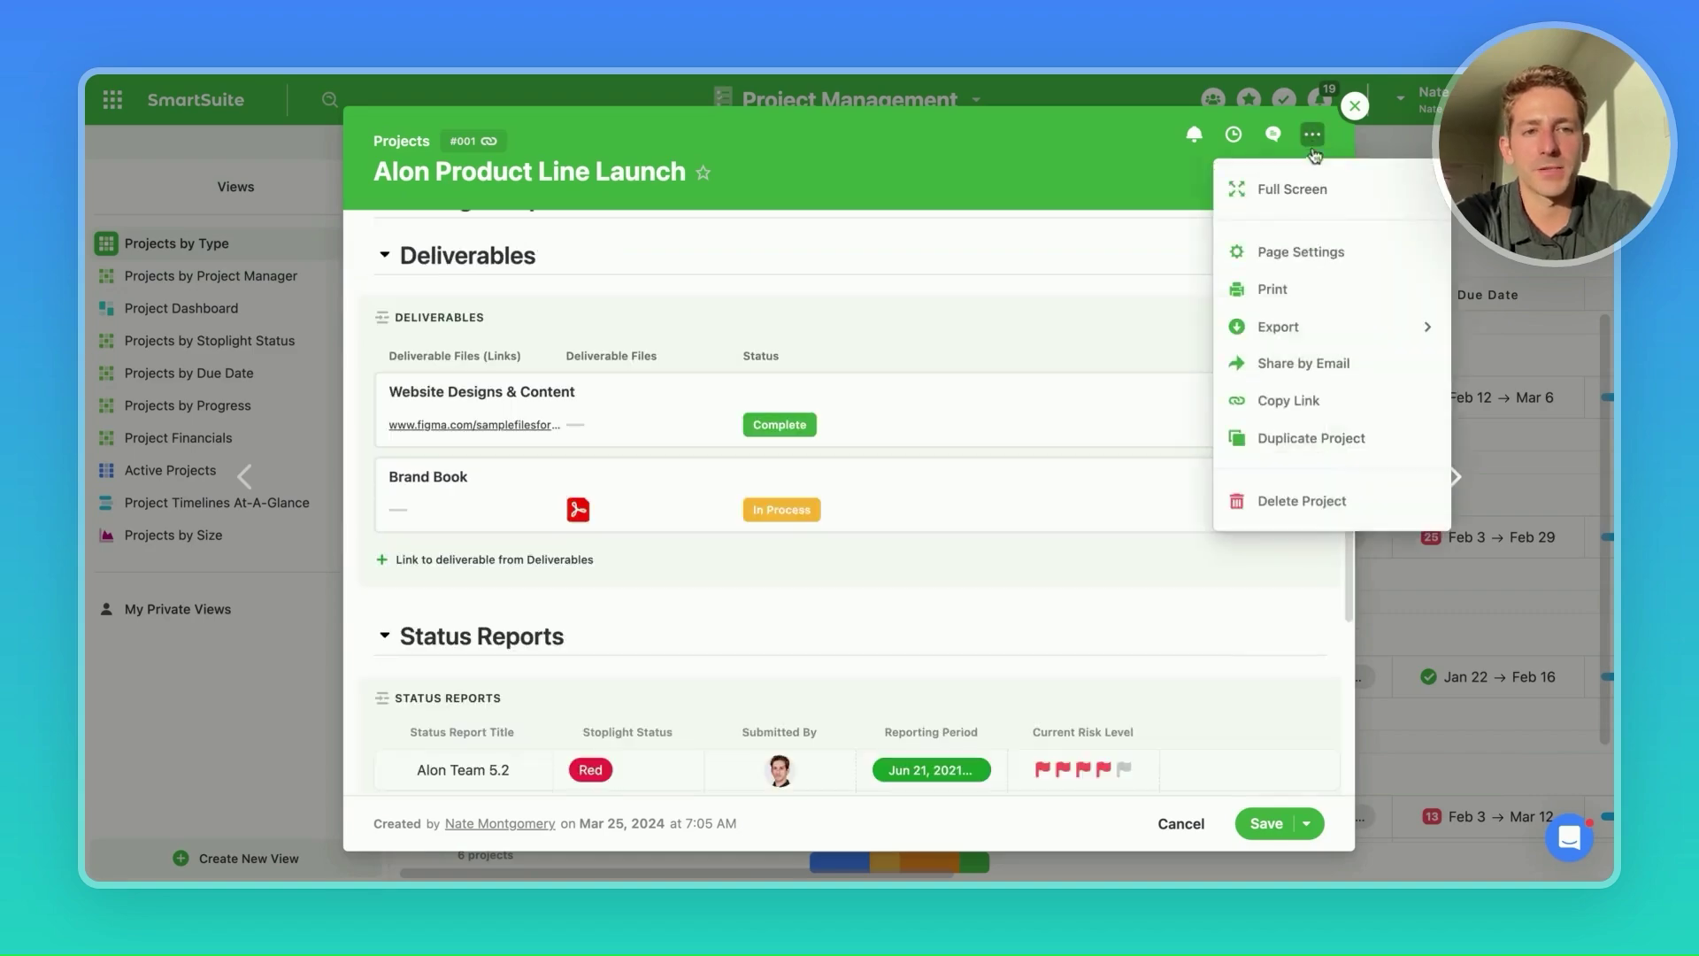
- Review the record page's field settings, close the record, and open the grid's Fields to Display
{"action": "left_click", "coordinate": [1309, 254]}
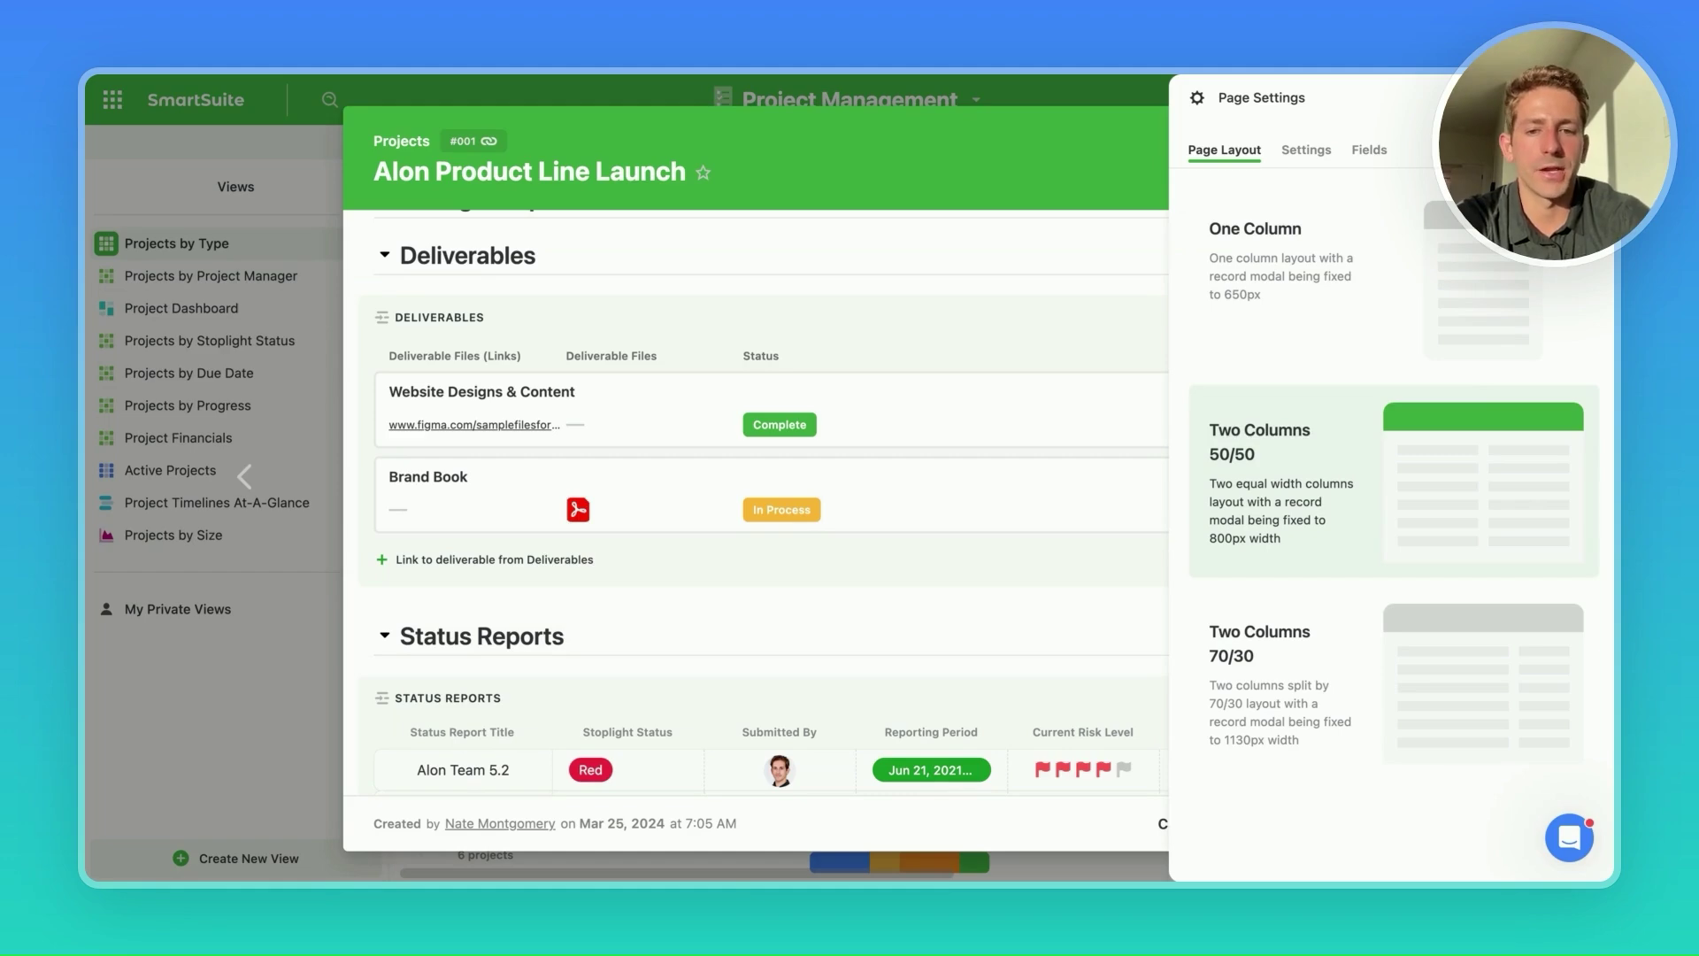
{"action": "left_click", "coordinate": [1369, 150]}
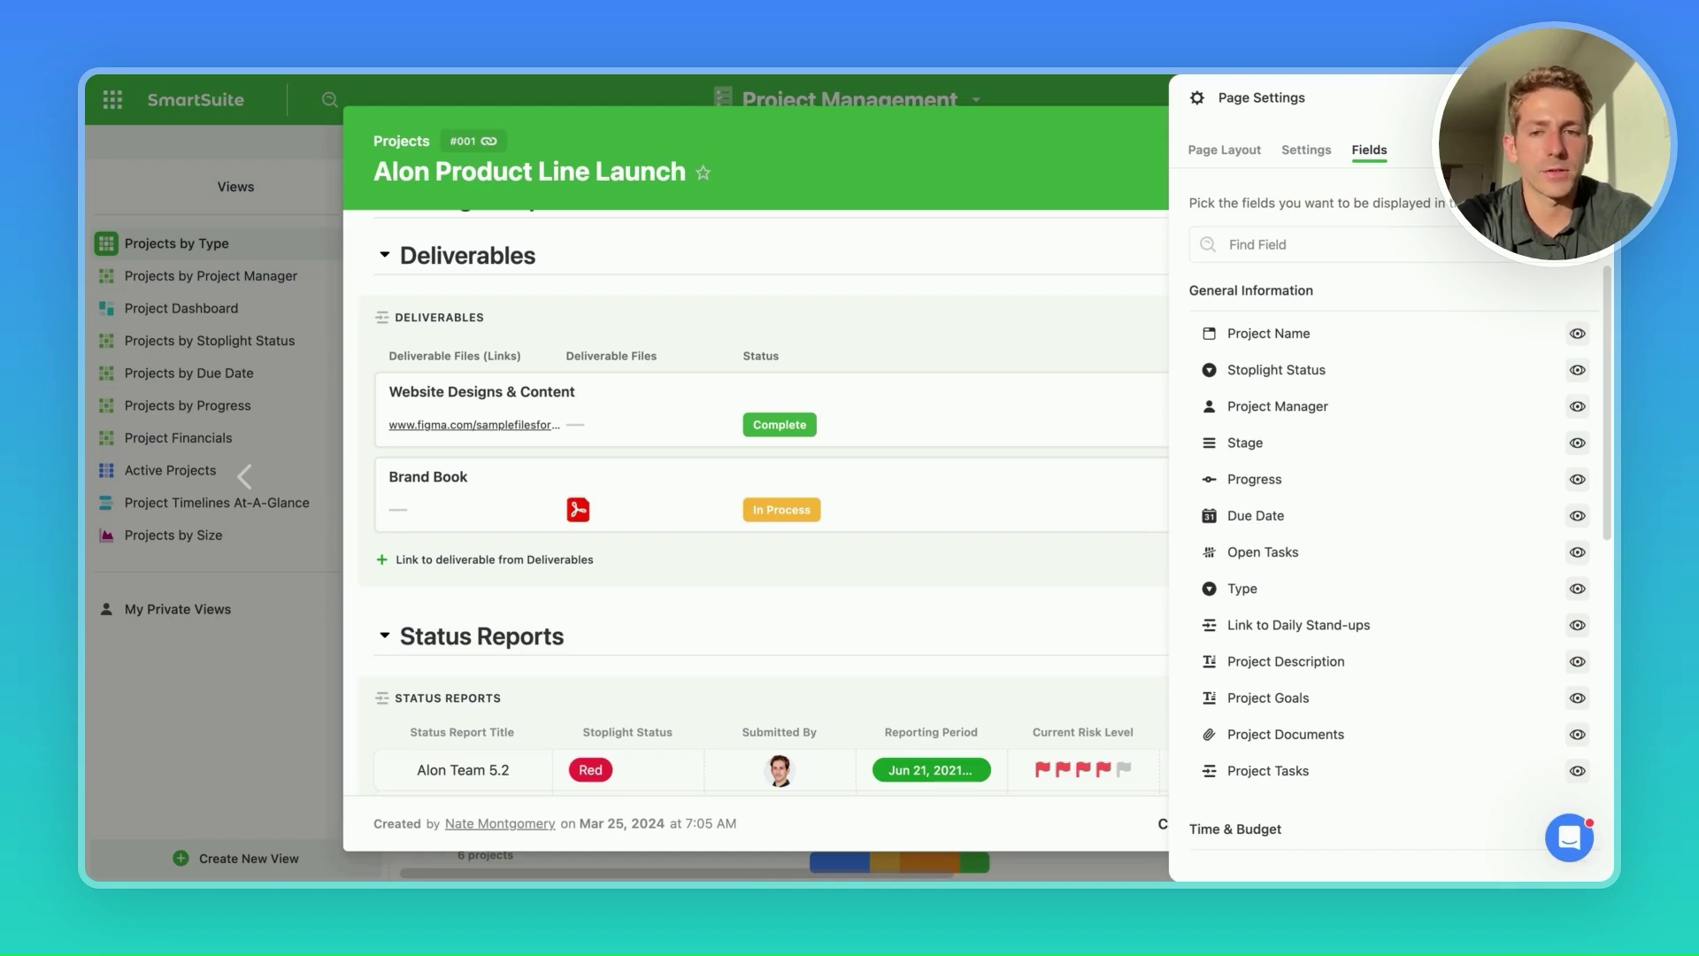
{"action": "scroll", "coordinate": [1503, 410], "scroll_direction": "down", "scroll_amount": 1}
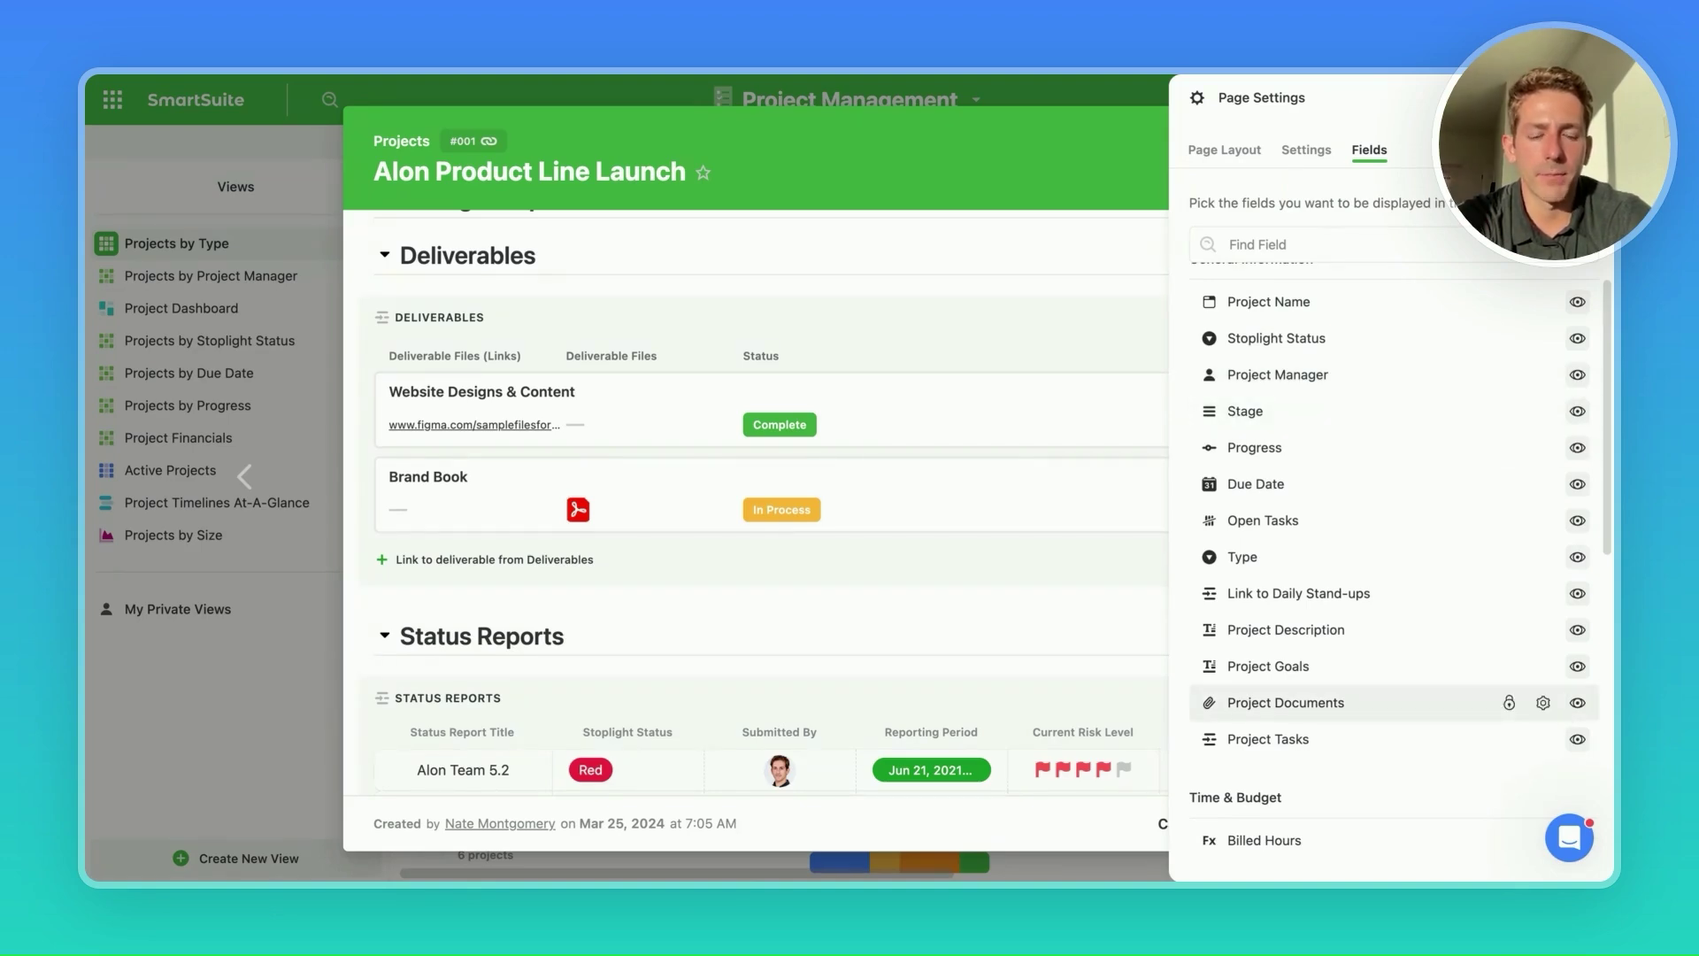
{"action": "scroll", "coordinate": [1576, 713], "scroll_direction": "down", "scroll_amount": 5}
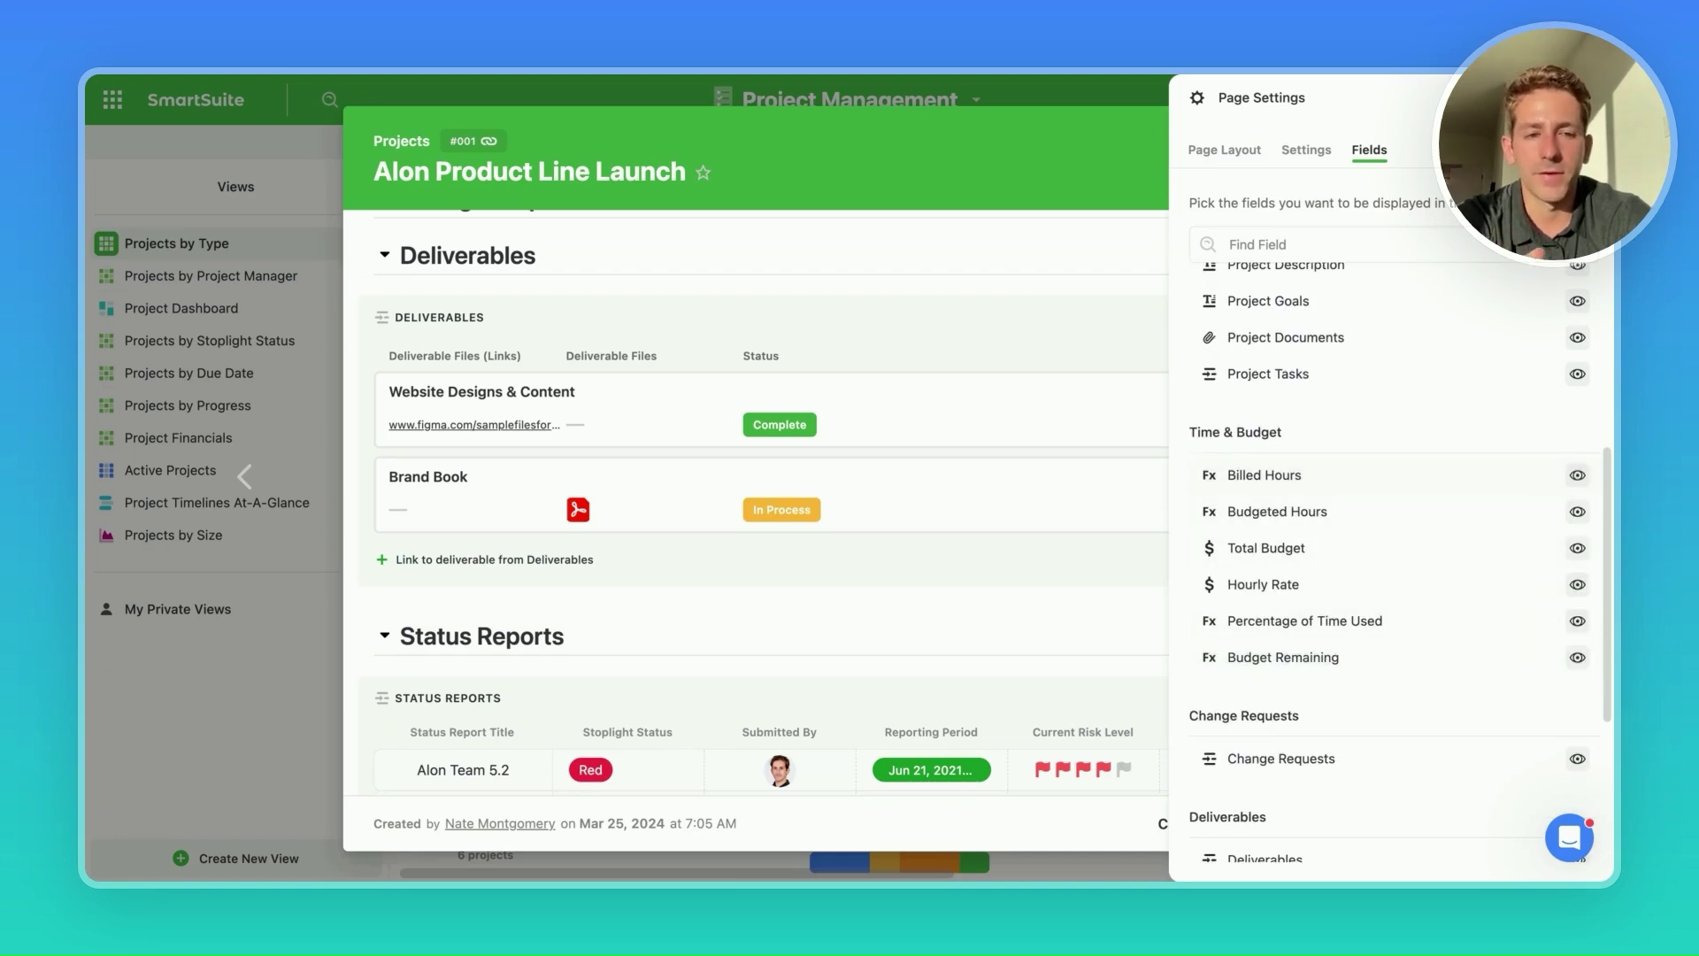
{"action": "key", "text": "Escape"}
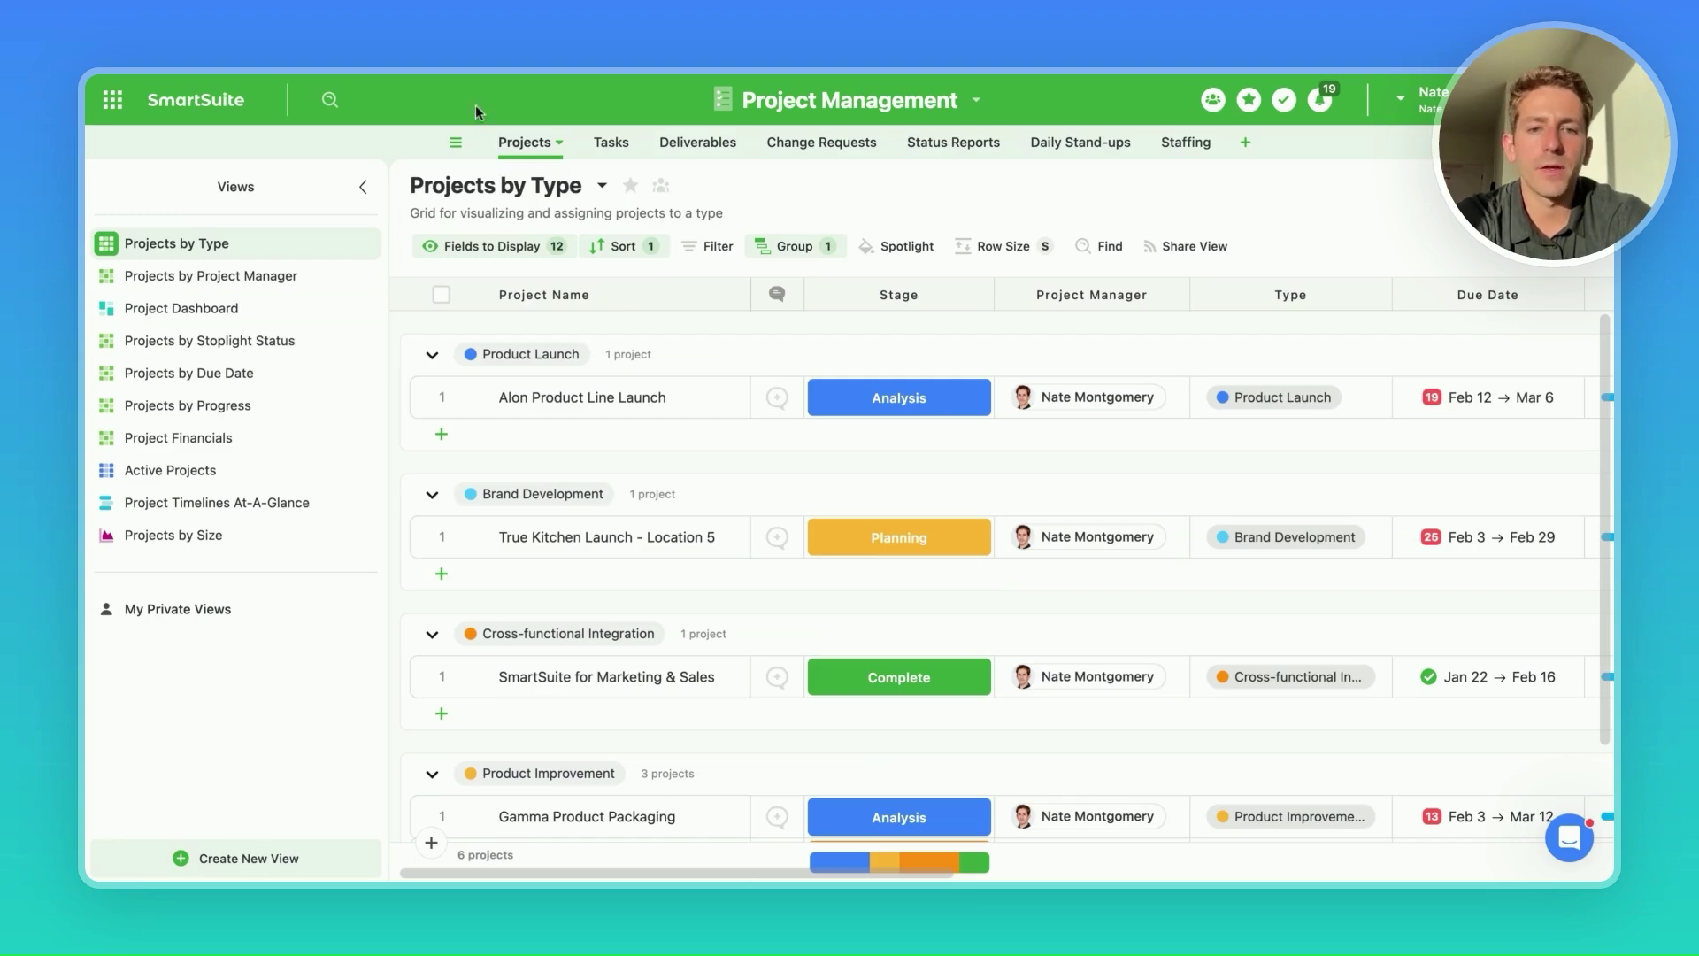
{"action": "left_click", "coordinate": [455, 142]}
{"action": "left_click", "coordinate": [275, 256]}
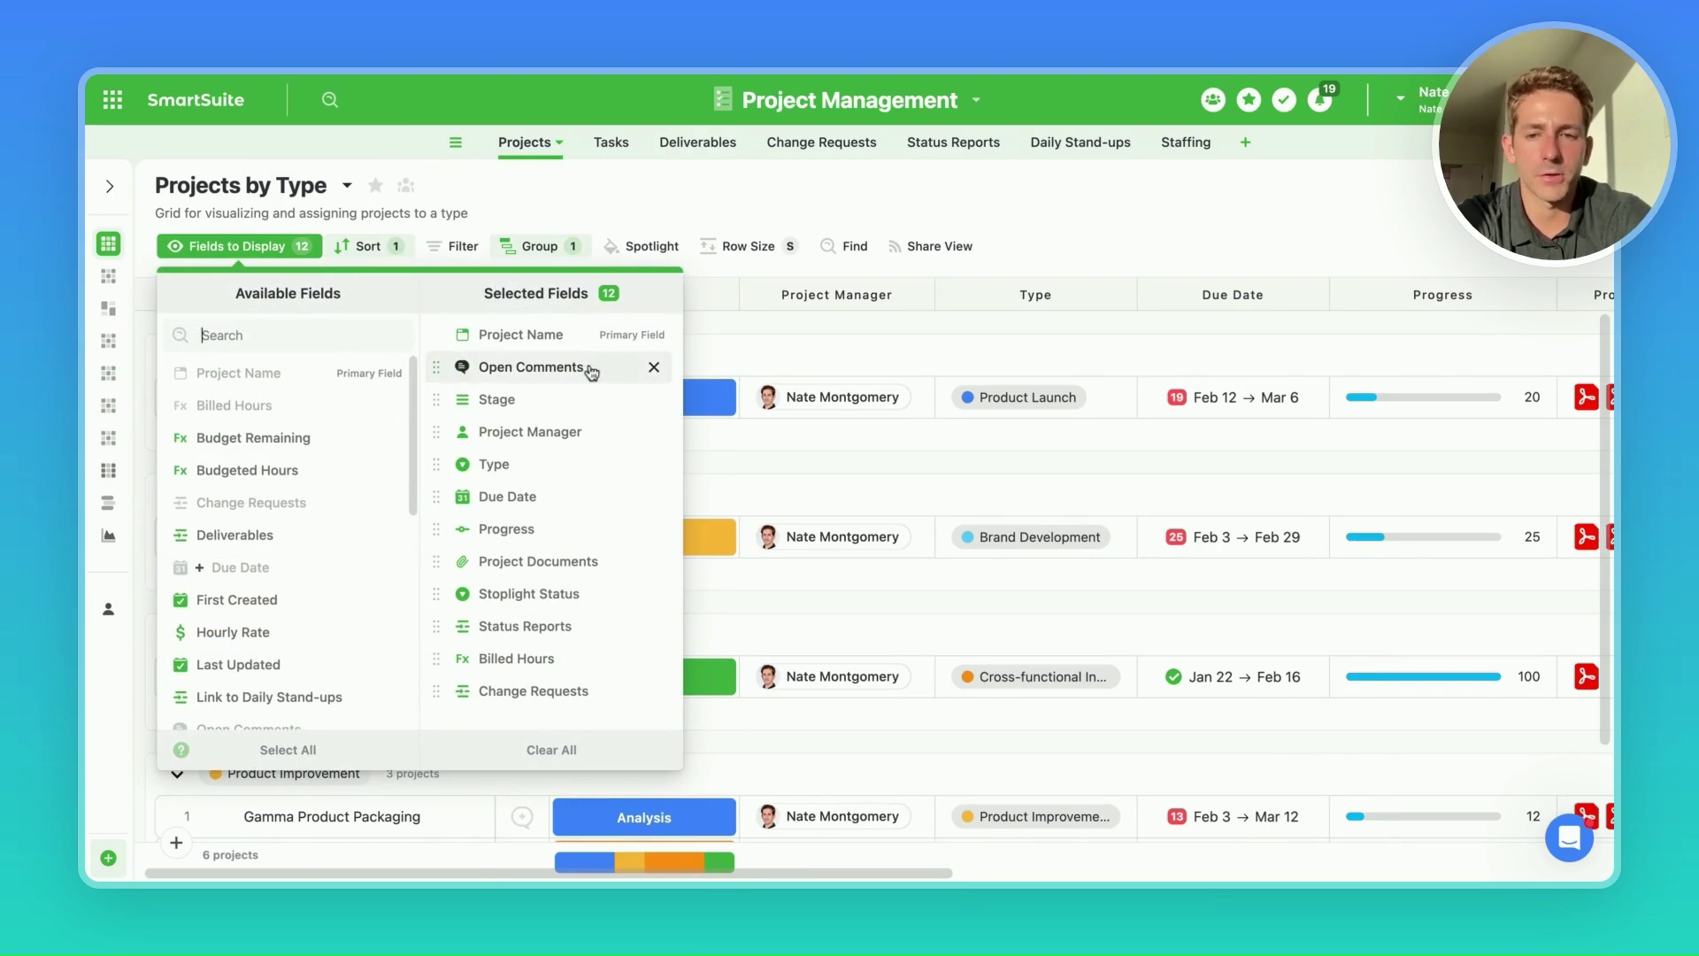
- Close Fields to Display and switch to the Project Financials view from the Views flyout
{"action": "left_click", "coordinate": [1178, 226]}
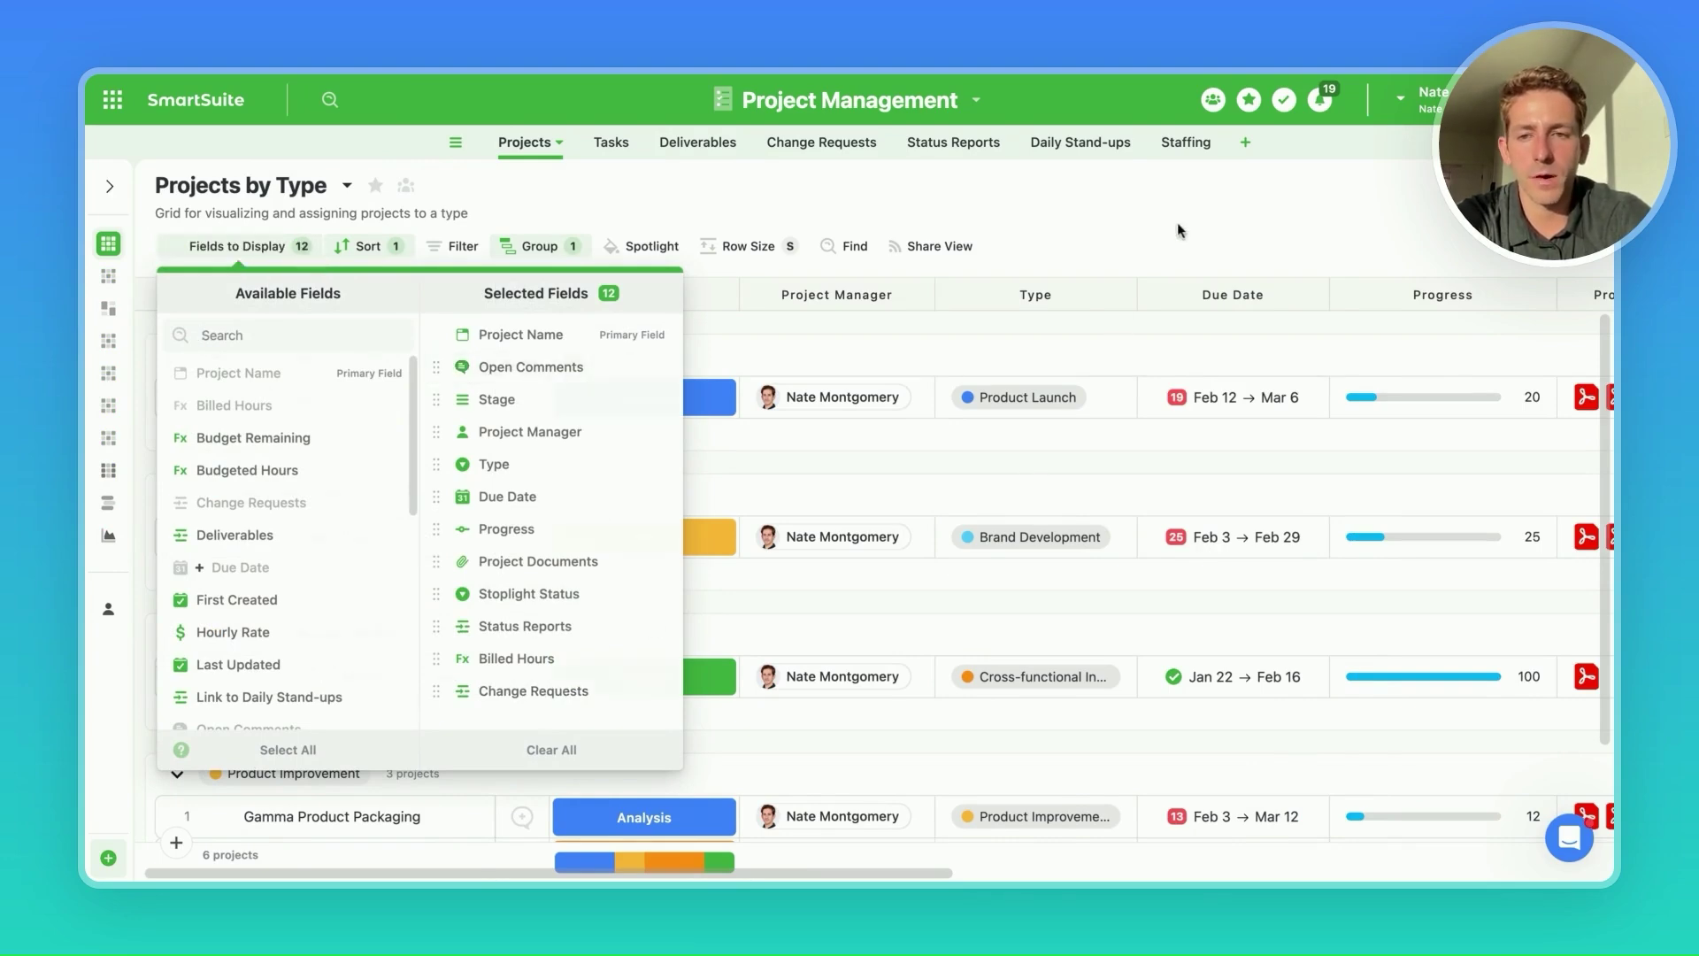
{"action": "scroll", "coordinate": [1118, 488], "scroll_direction": "right", "scroll_amount": 10}
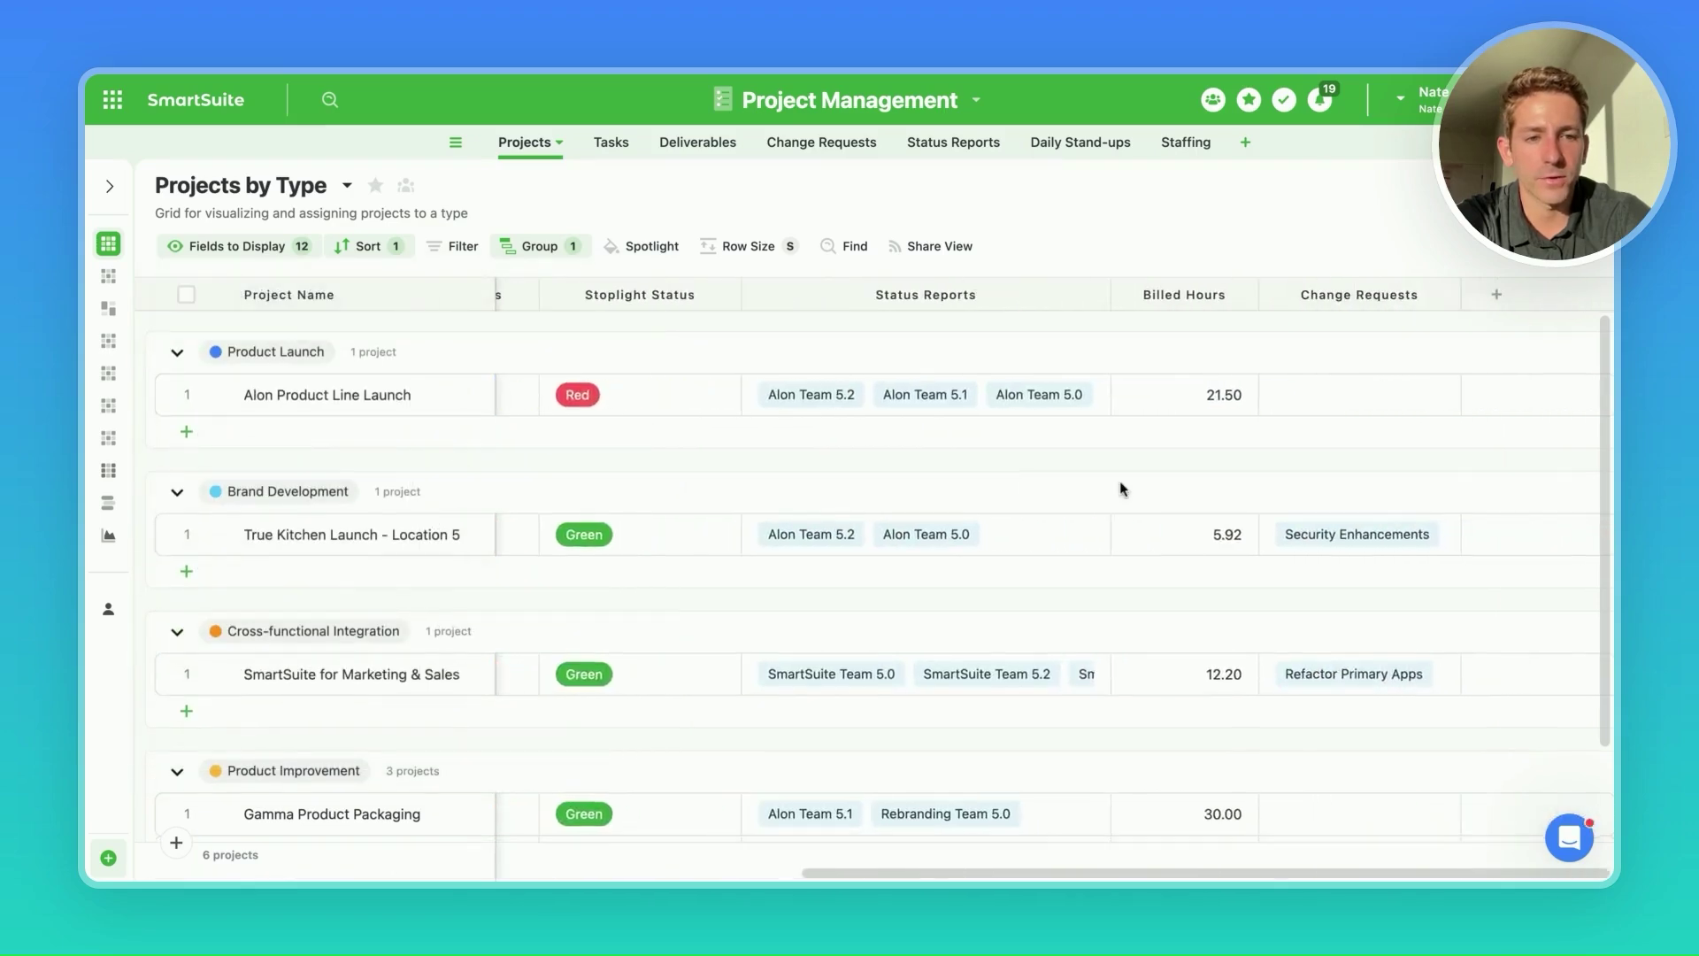
{"action": "scroll", "coordinate": [1120, 489], "scroll_direction": "left", "scroll_amount": 12}
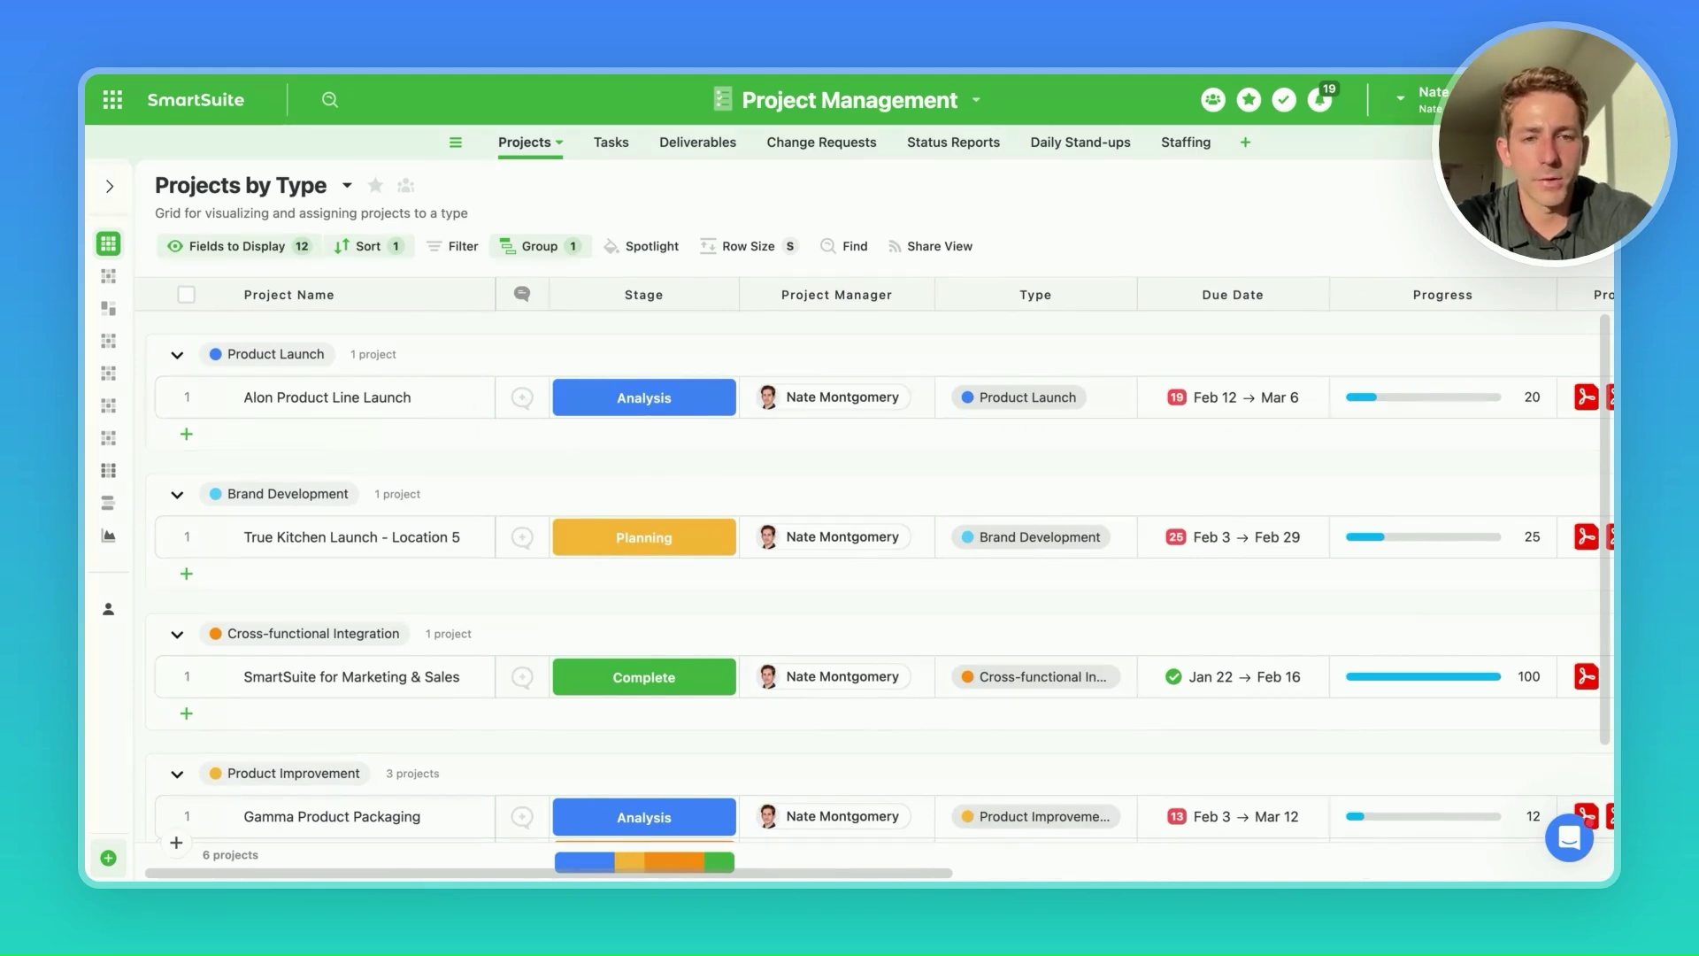
{"action": "mouse_move", "coordinate": [170, 333]}
{"action": "left_click", "coordinate": [171, 440]}
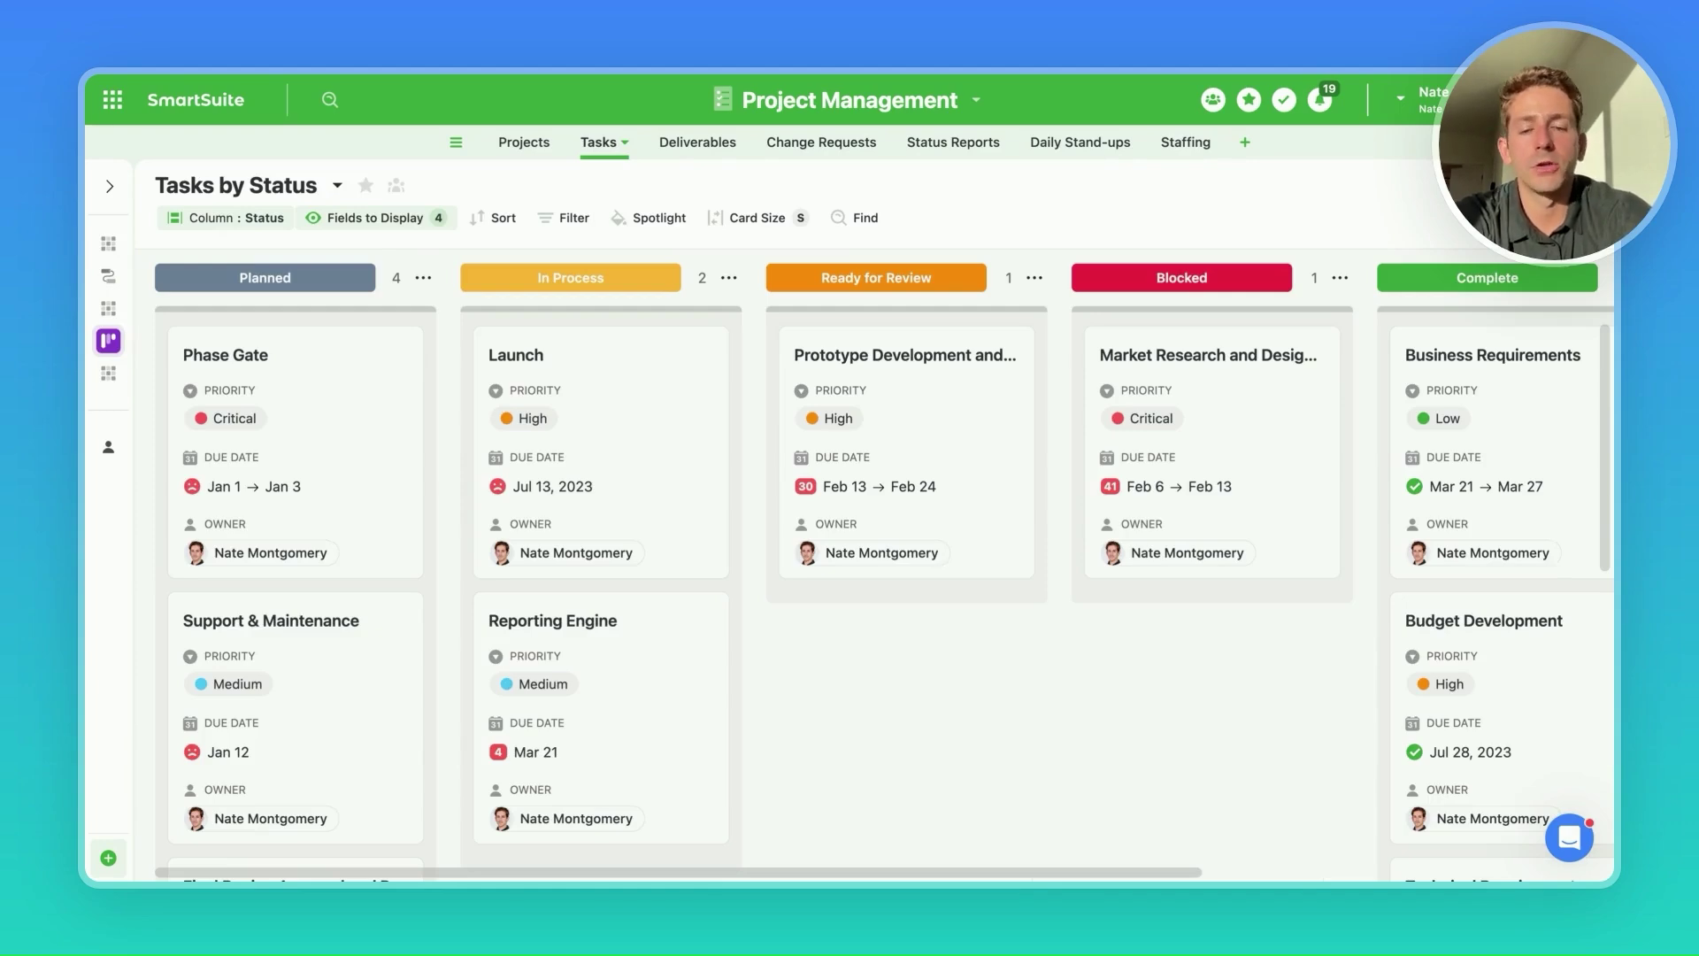
- Check the Tasks by Status board's card fields and its column grouping
{"action": "left_click", "coordinate": [375, 218]}
{"action": "left_click", "coordinate": [277, 222]}
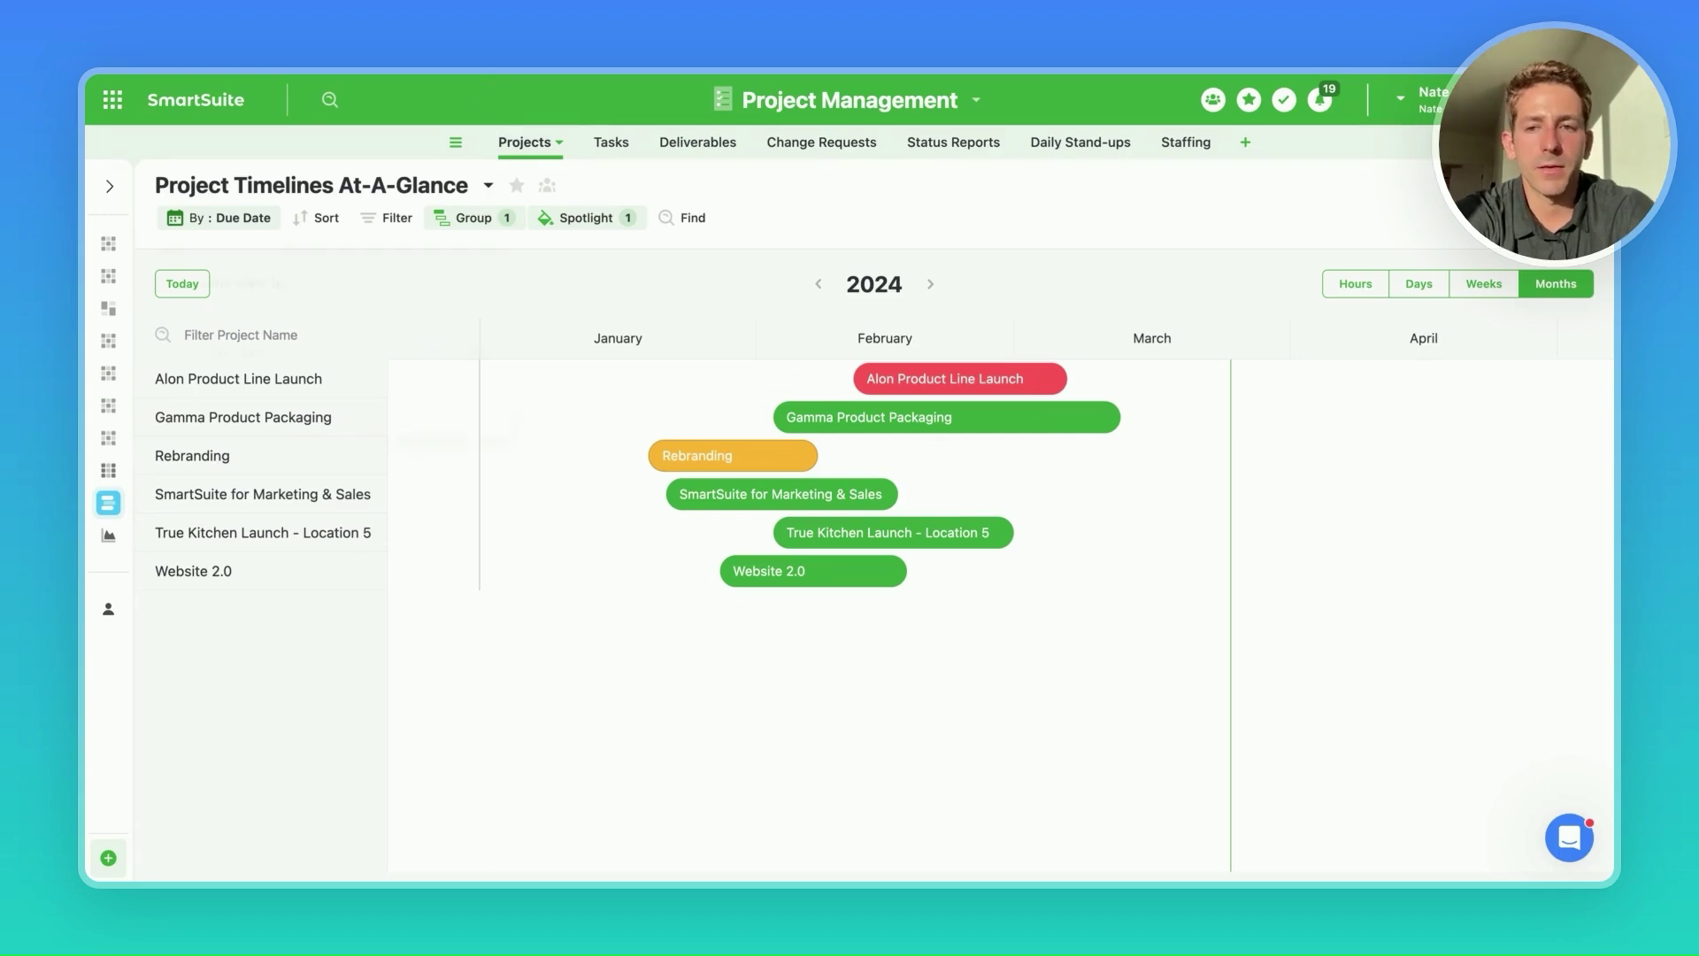
- Review the timeline's Due Date field choices and its Spotlight bar colouring options
{"action": "left_click", "coordinate": [219, 217]}
{"action": "left_click", "coordinate": [257, 353]}
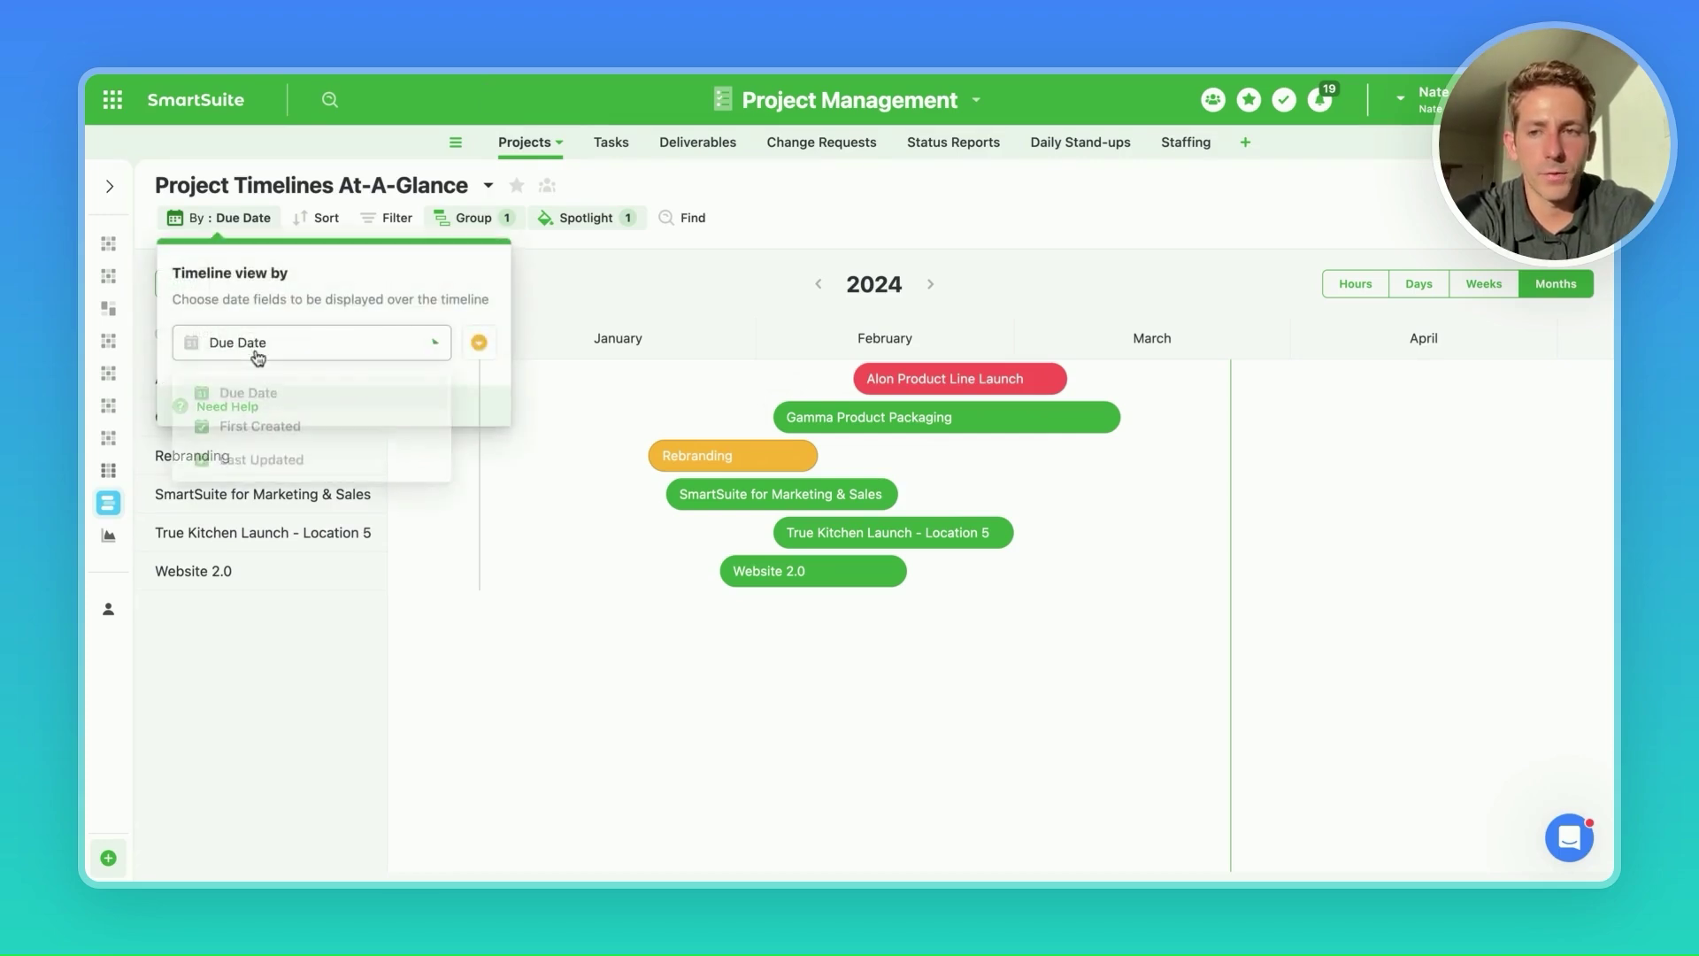
{"action": "left_click", "coordinate": [634, 222]}
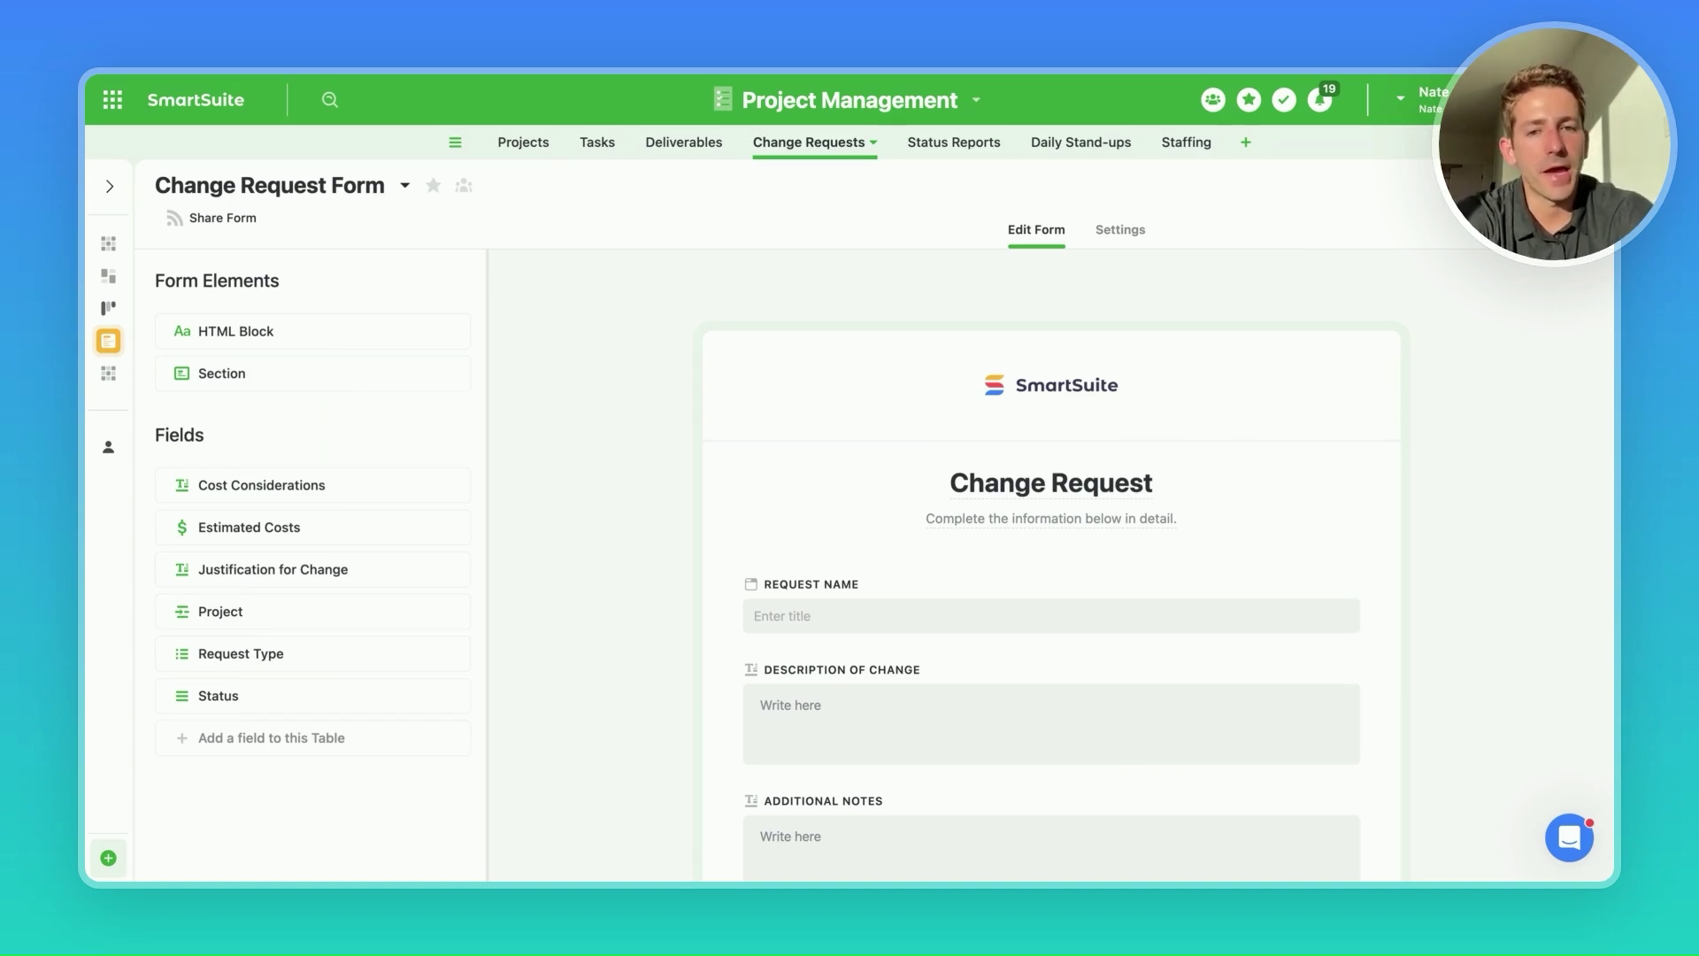
- Scroll through the Change Request Form preview
{"action": "scroll", "coordinate": [789, 520], "scroll_direction": "down", "scroll_amount": 1}
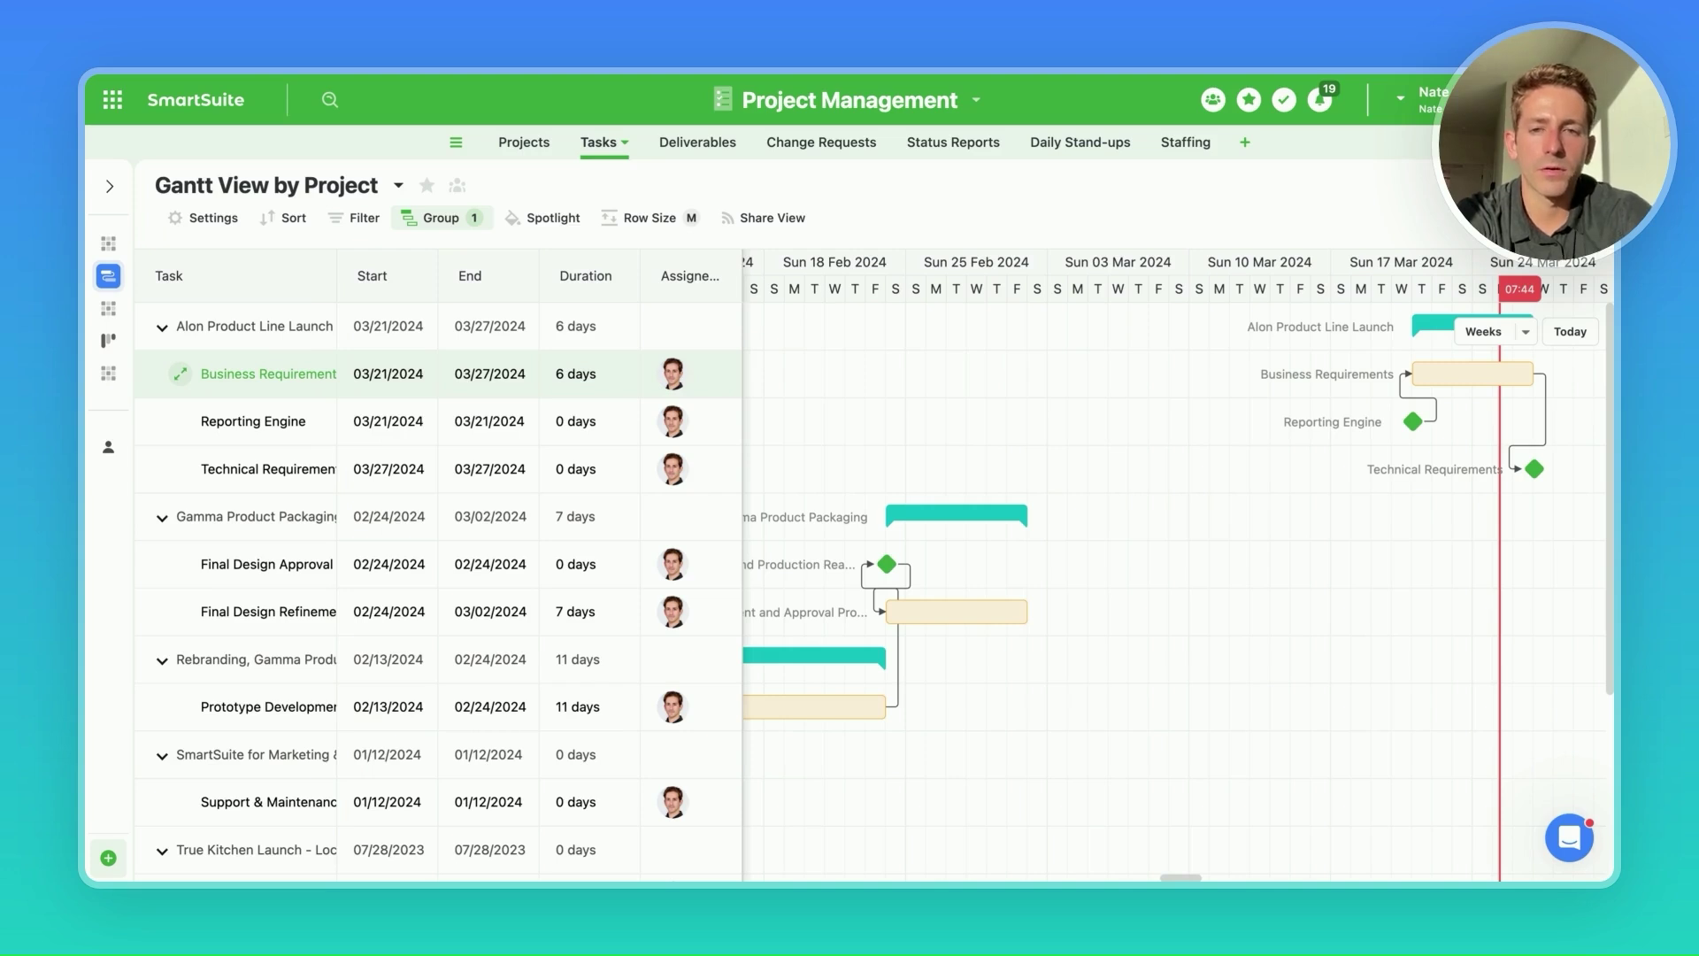
- Colour the Gantt bars by Phase through Spotlight and open the Gantt Settings
{"action": "left_click", "coordinate": [542, 218]}
{"action": "left_click", "coordinate": [553, 274]}
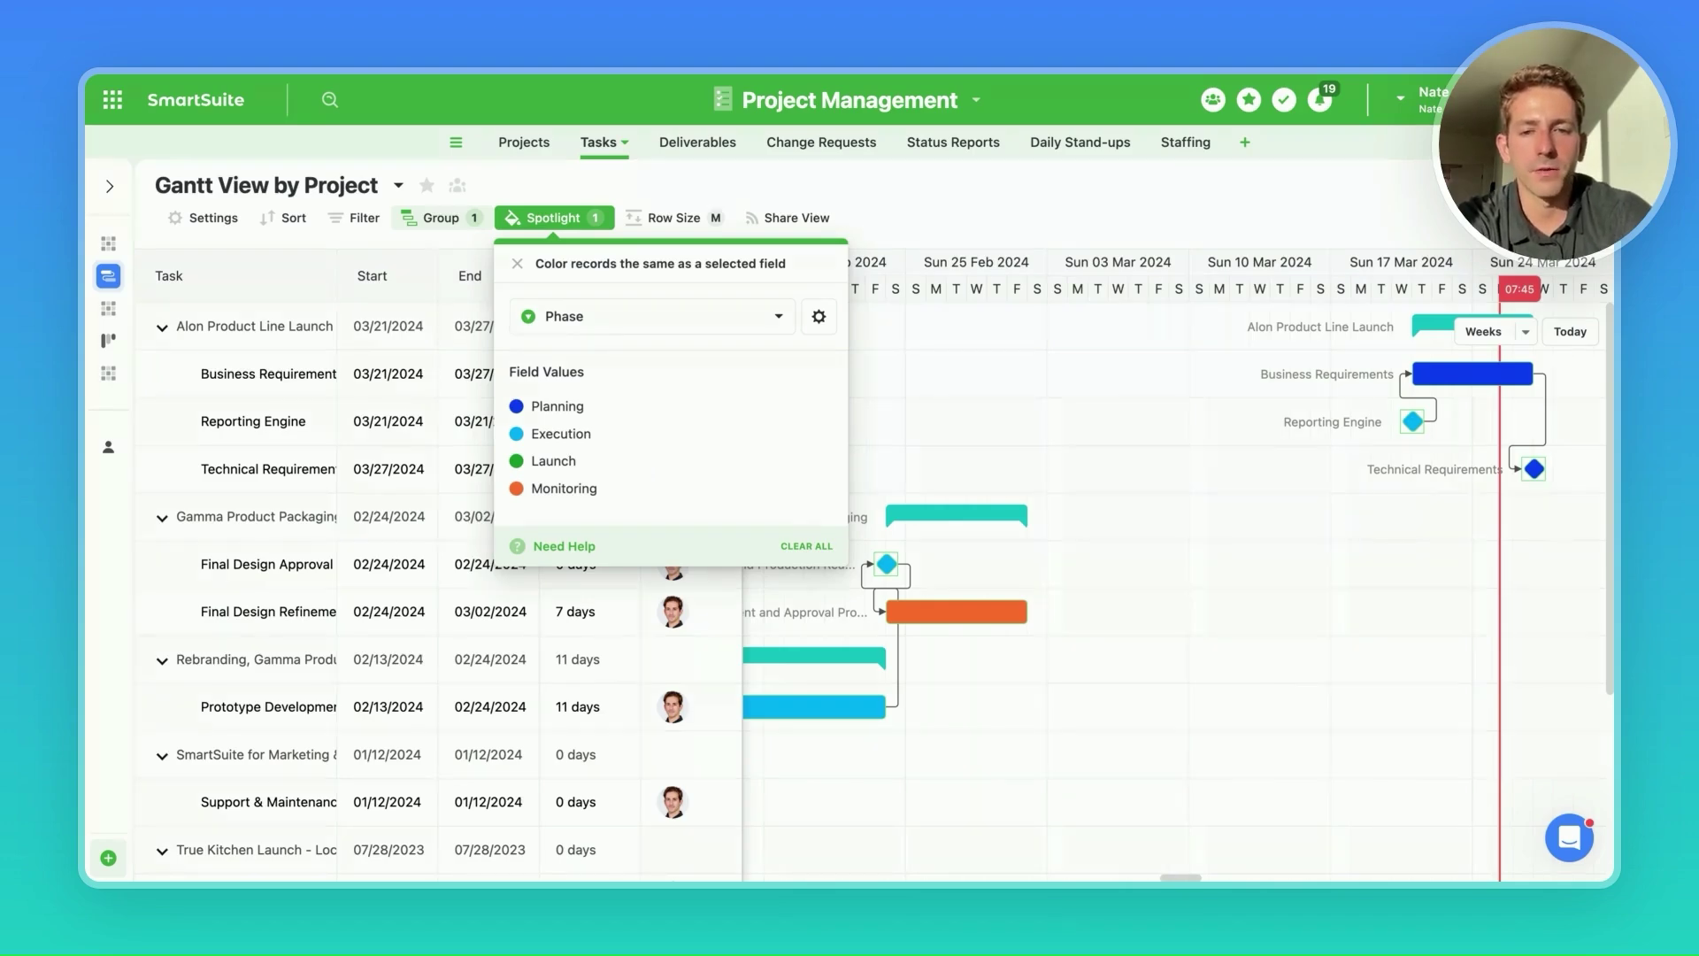
{"action": "left_click", "coordinate": [203, 218]}
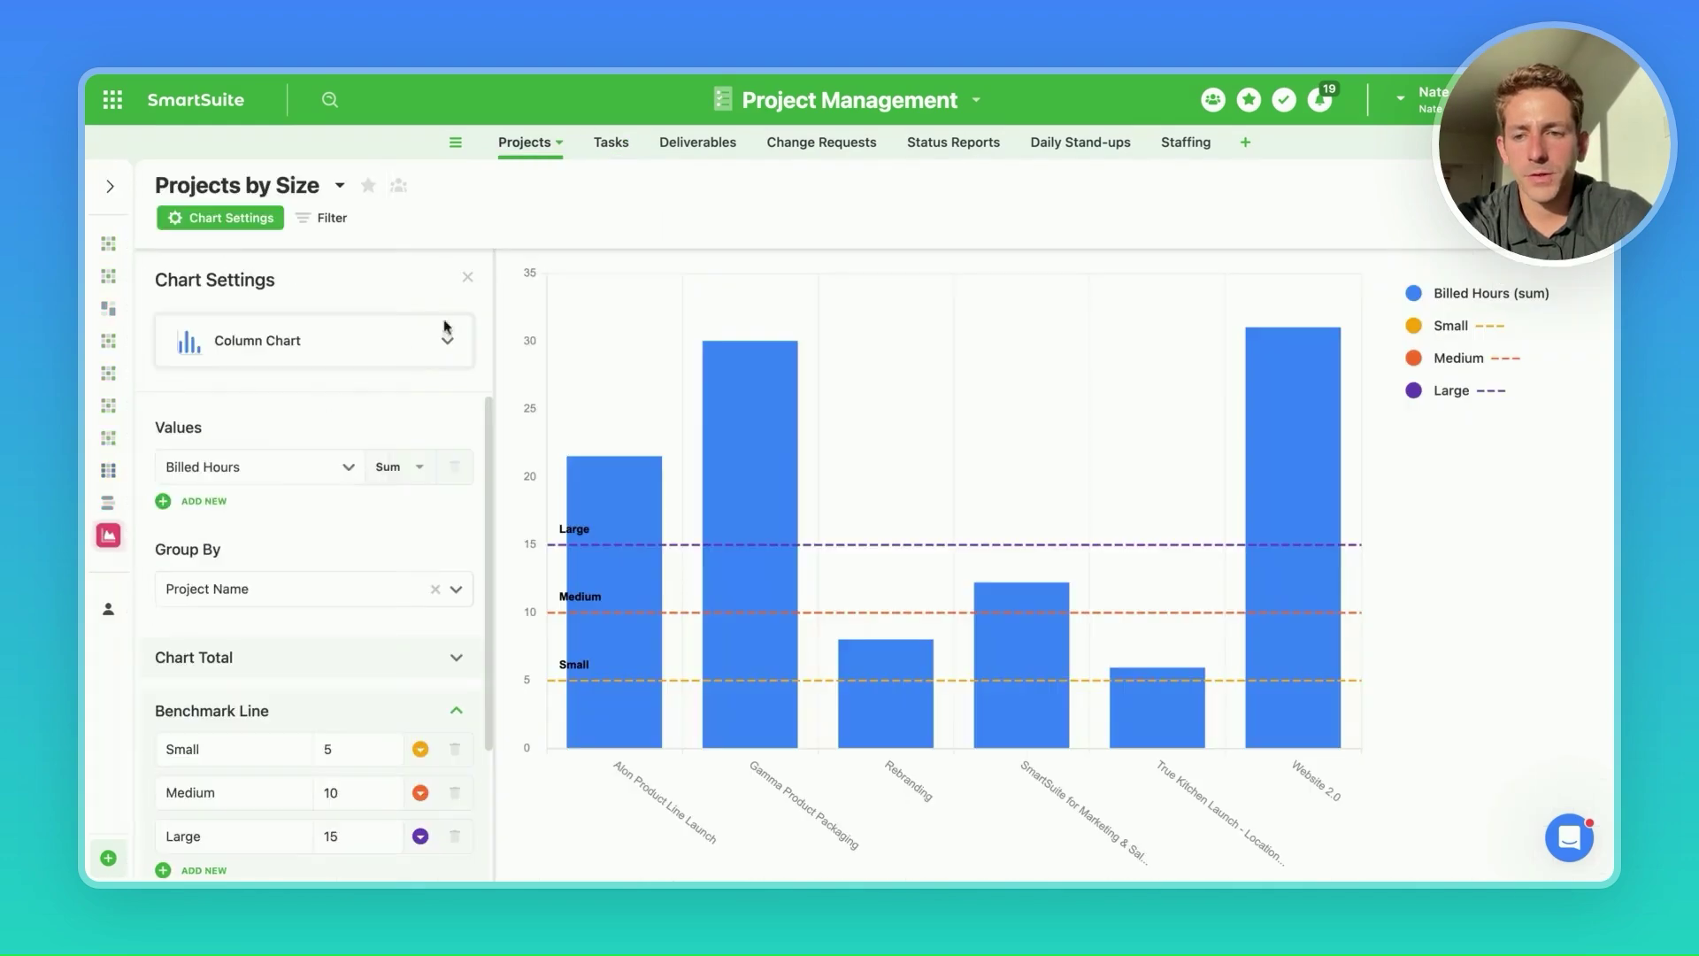
- Browse the Projects by Size chart types, then bring up colour choices for the Billed Hours bars
{"action": "left_click", "coordinate": [445, 337]}
{"action": "scroll", "coordinate": [344, 544], "scroll_direction": "down", "scroll_amount": 2}
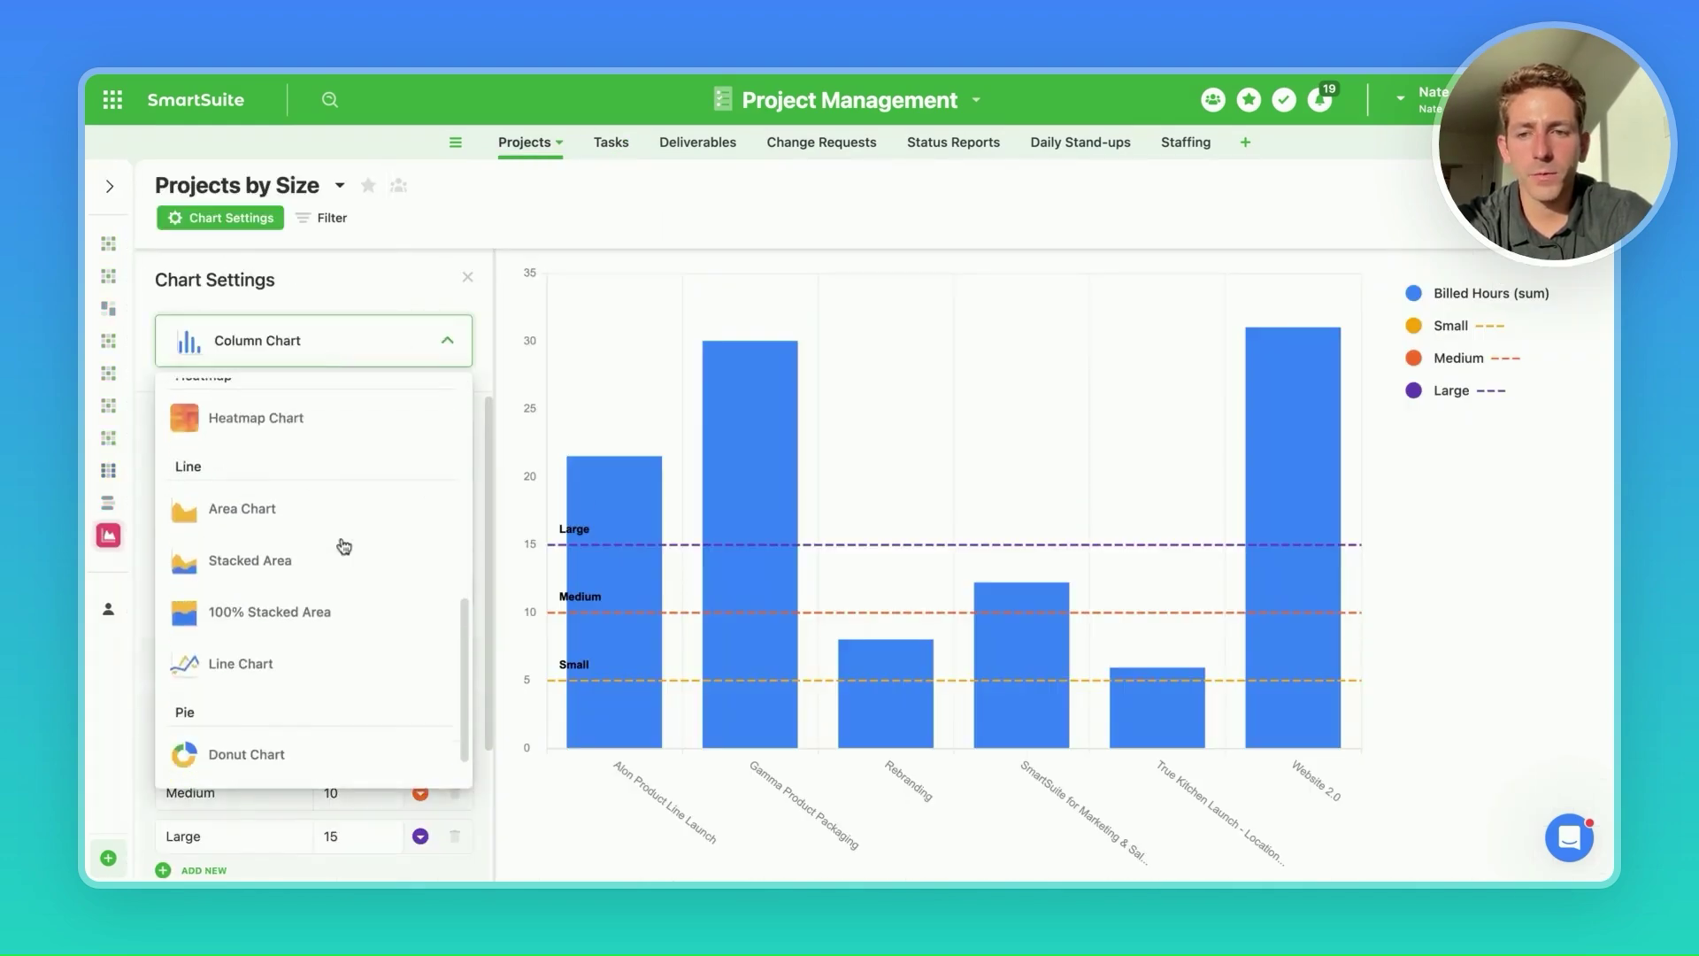
{"action": "scroll", "coordinate": [344, 544], "scroll_direction": "down", "scroll_amount": 1}
{"action": "scroll", "coordinate": [343, 544], "scroll_direction": "up", "scroll_amount": 6}
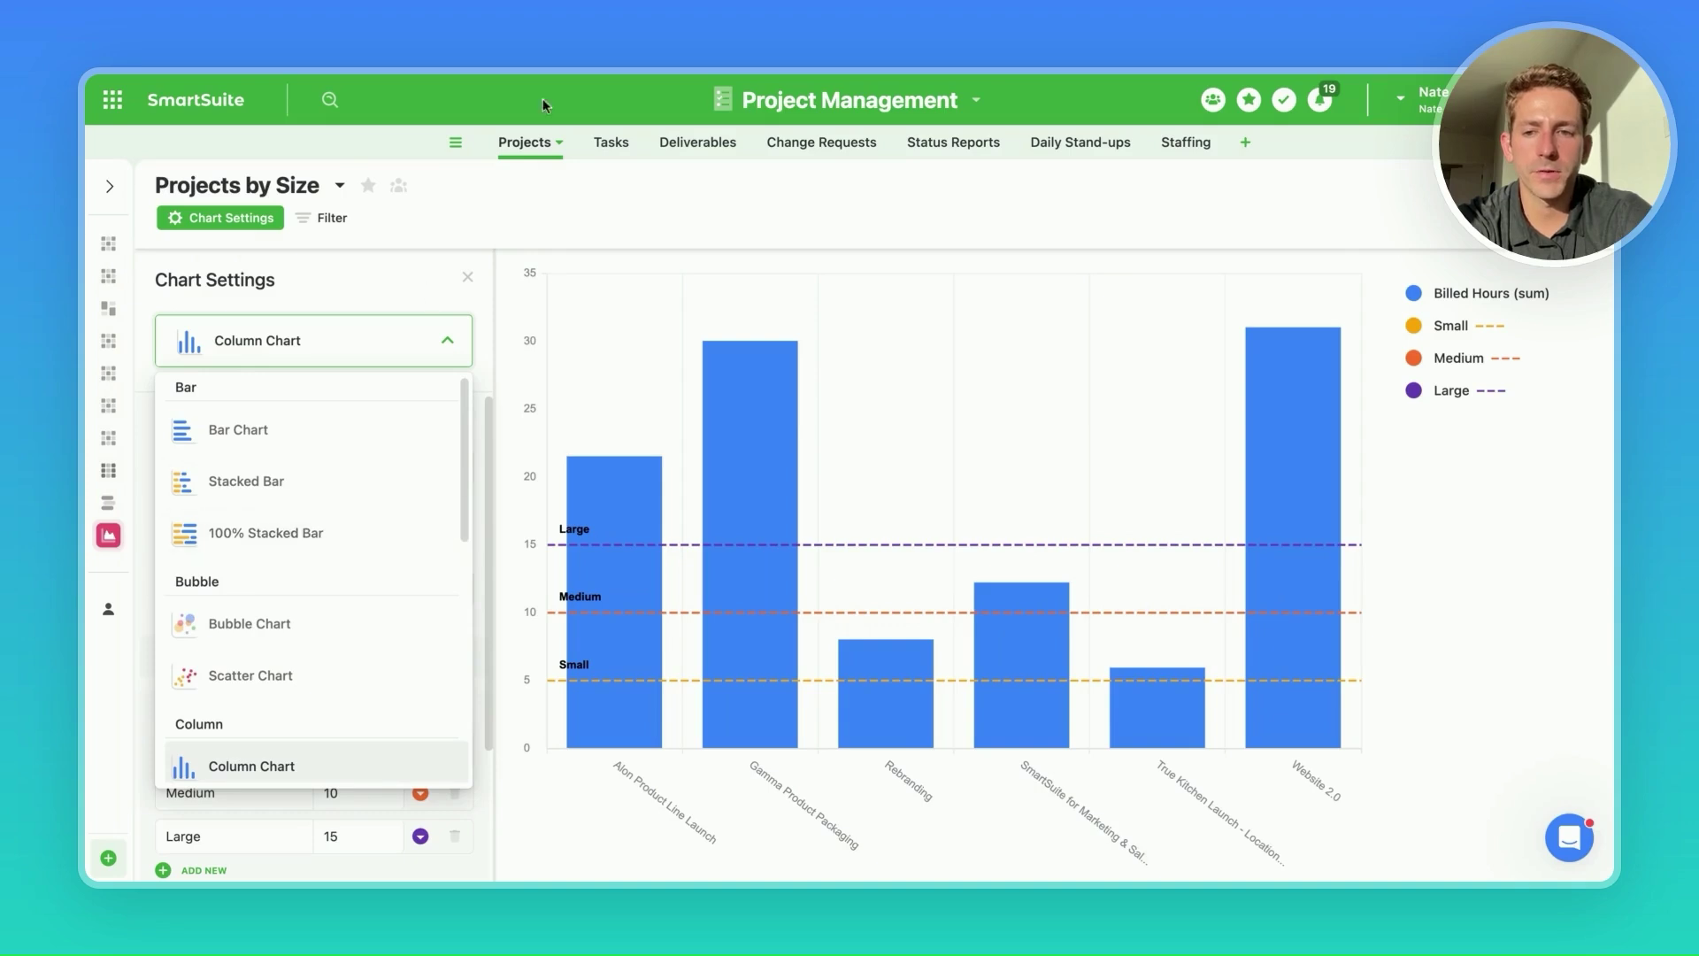
{"action": "scroll", "coordinate": [357, 508], "scroll_direction": "down", "scroll_amount": 5}
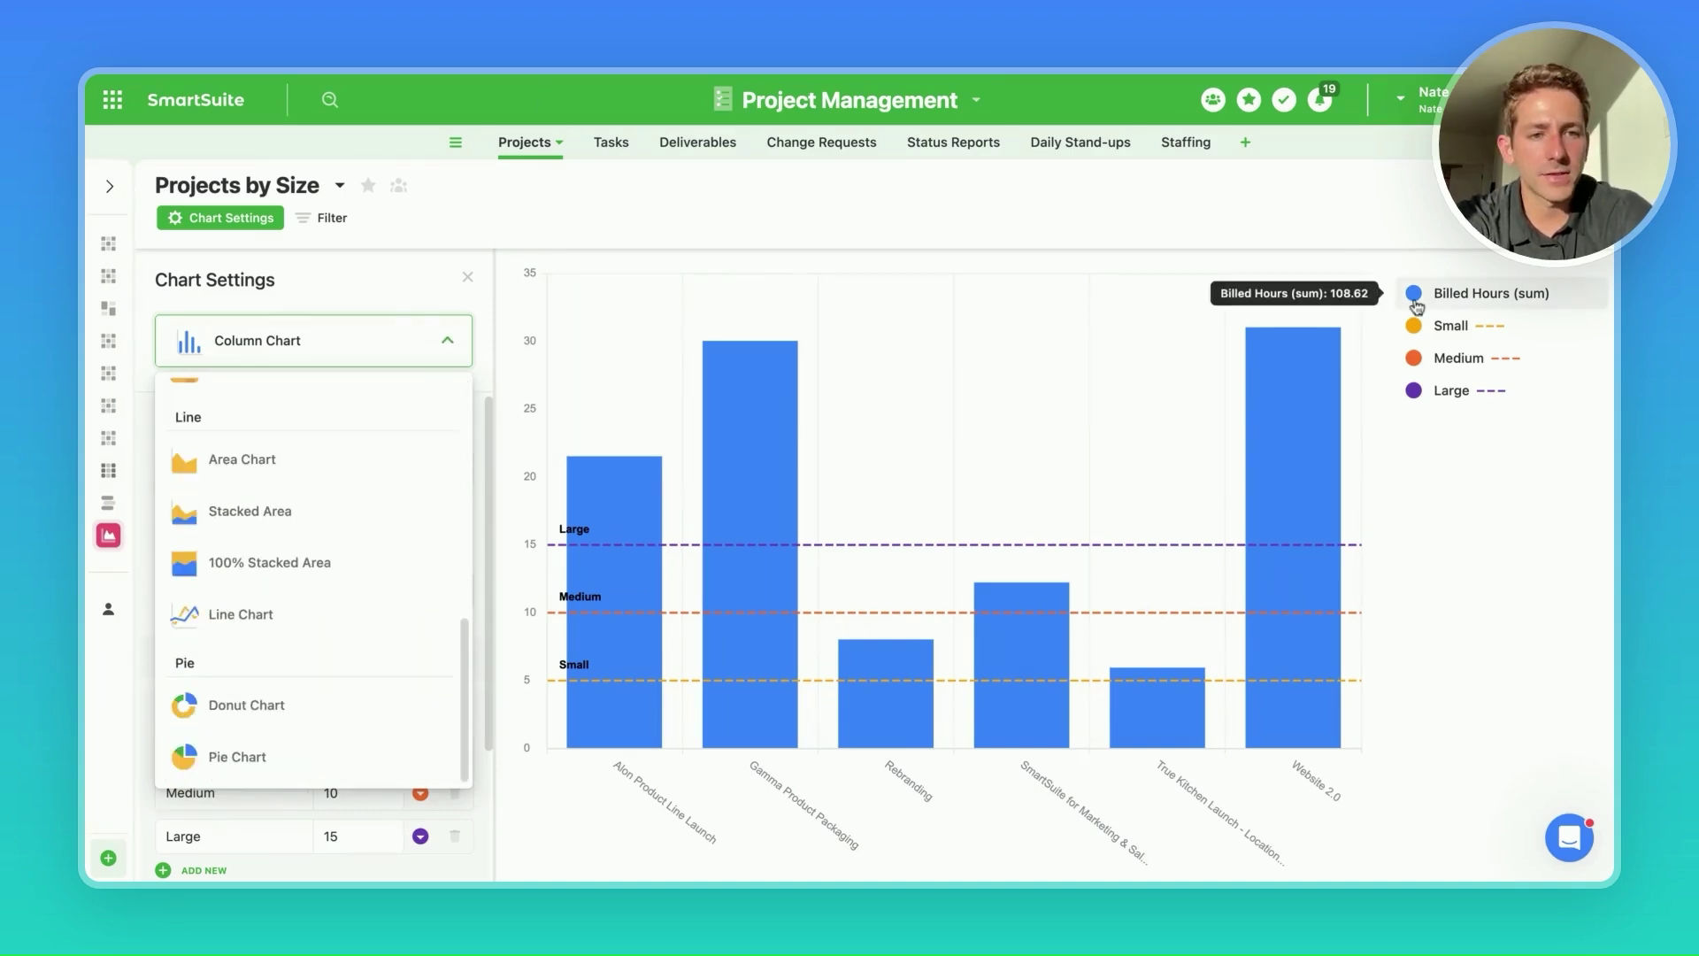
{"action": "left_click", "coordinate": [1414, 294]}
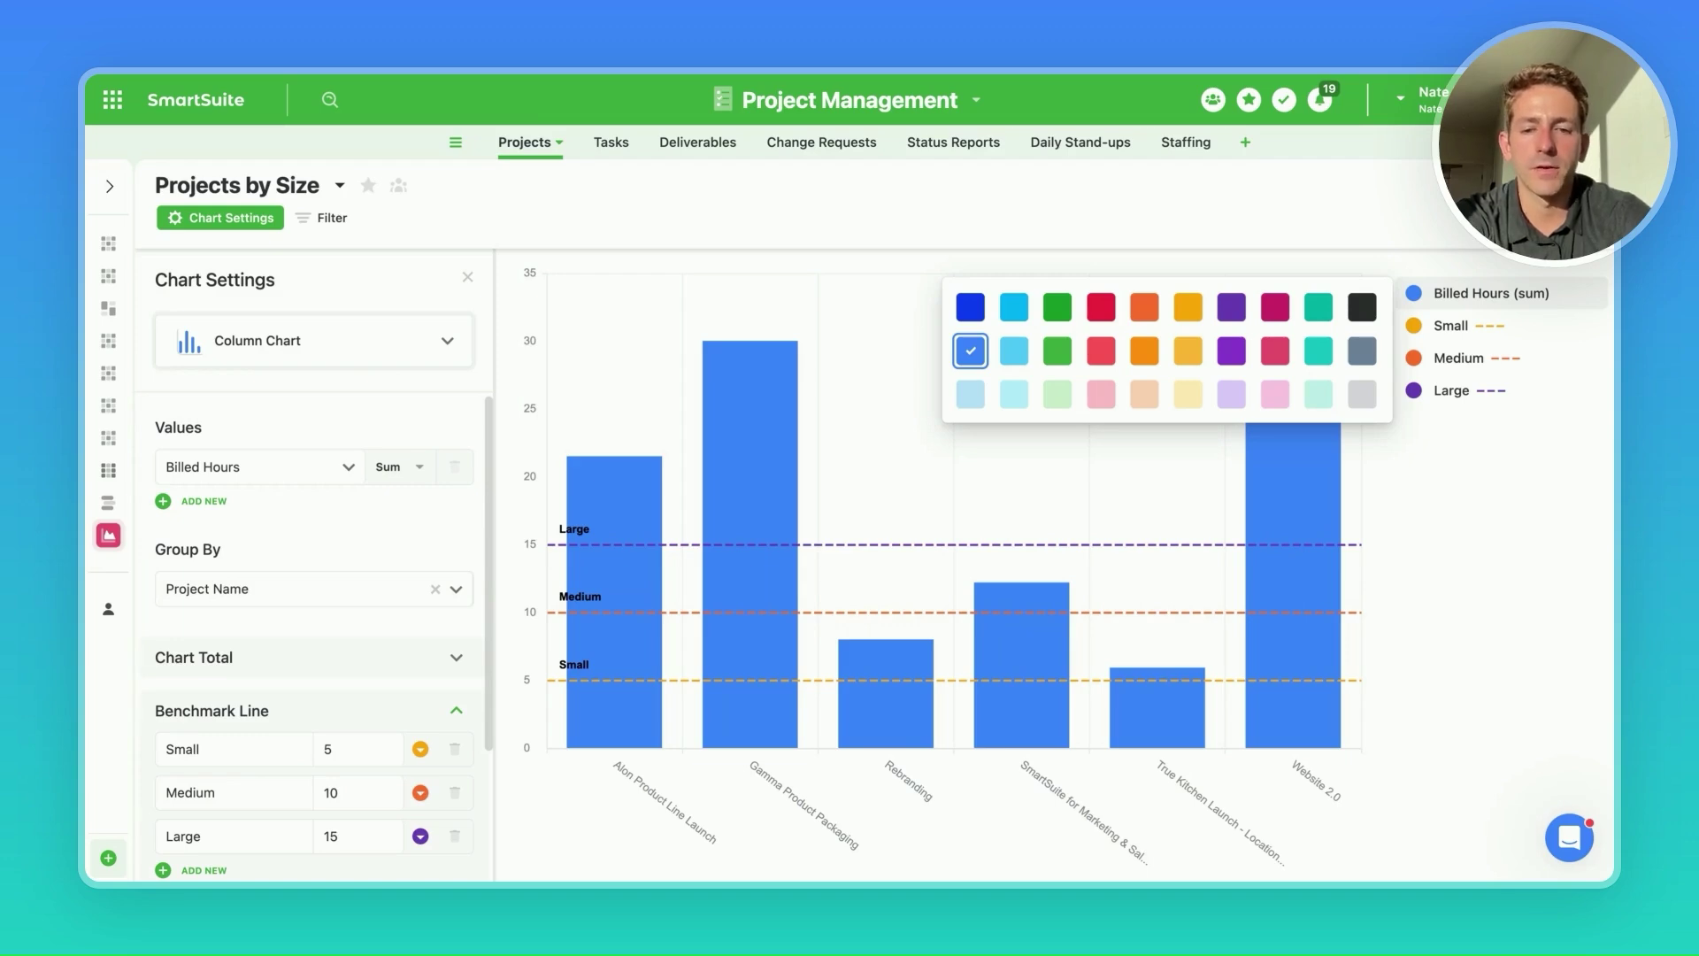
- Switch to the Project Dashboard view and collapse the Views panel so it shows full width
{"action": "left_click", "coordinate": [221, 308]}
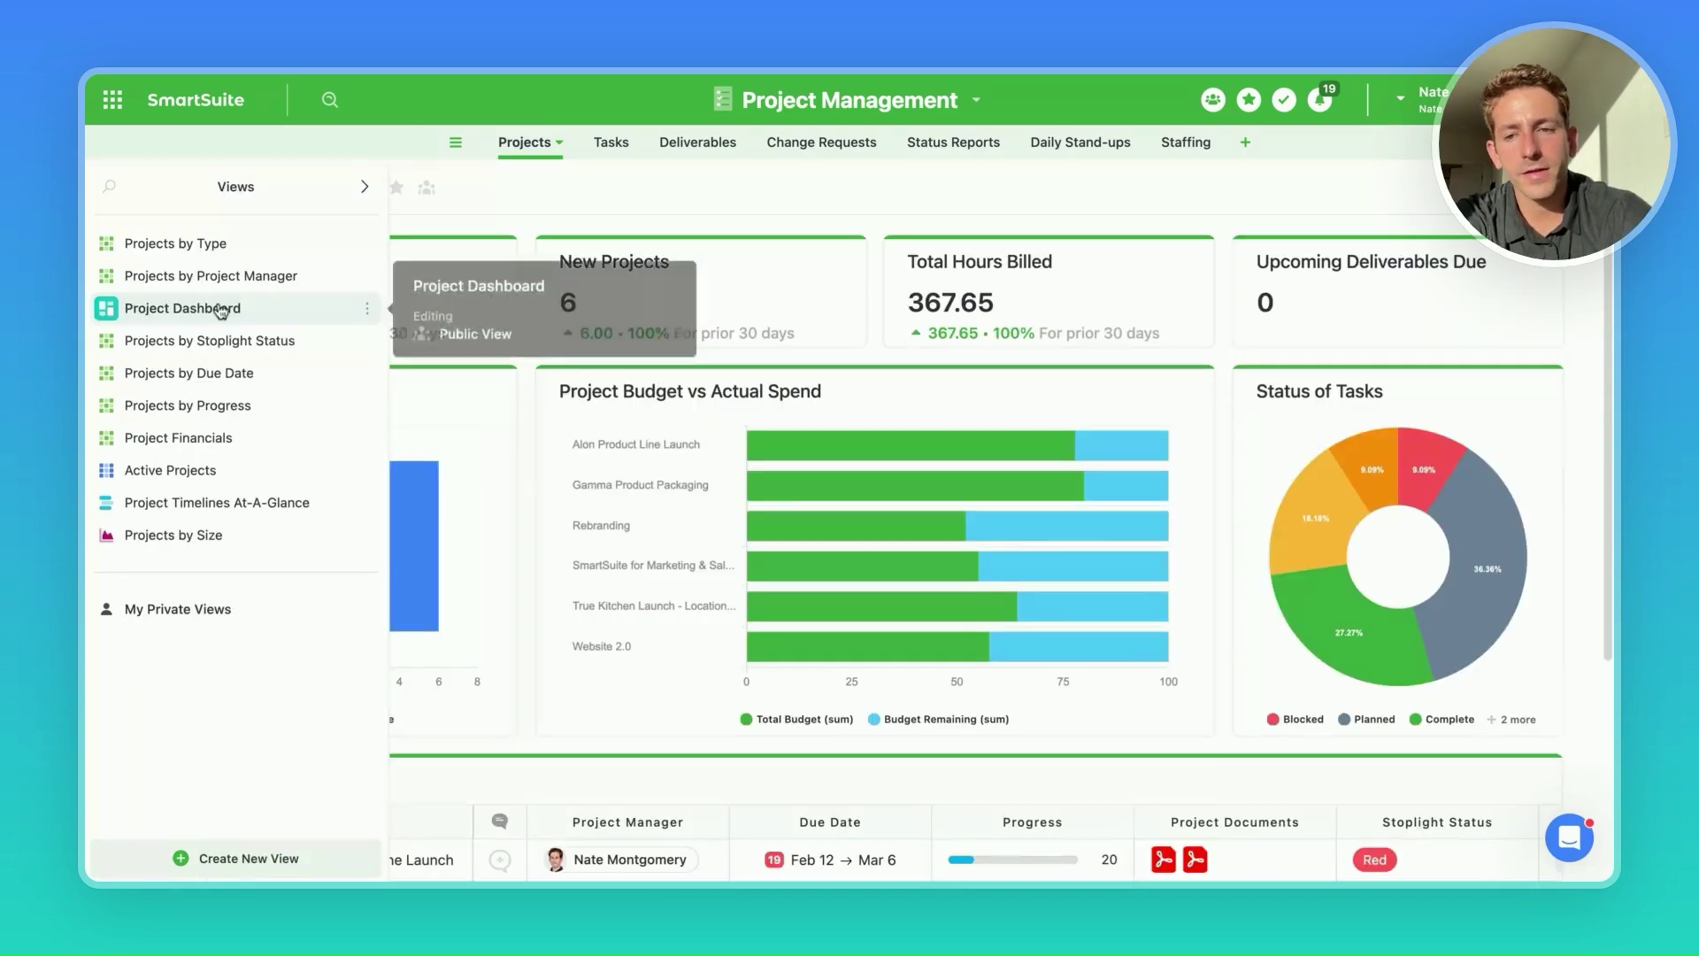
{"action": "left_click", "coordinate": [364, 187]}
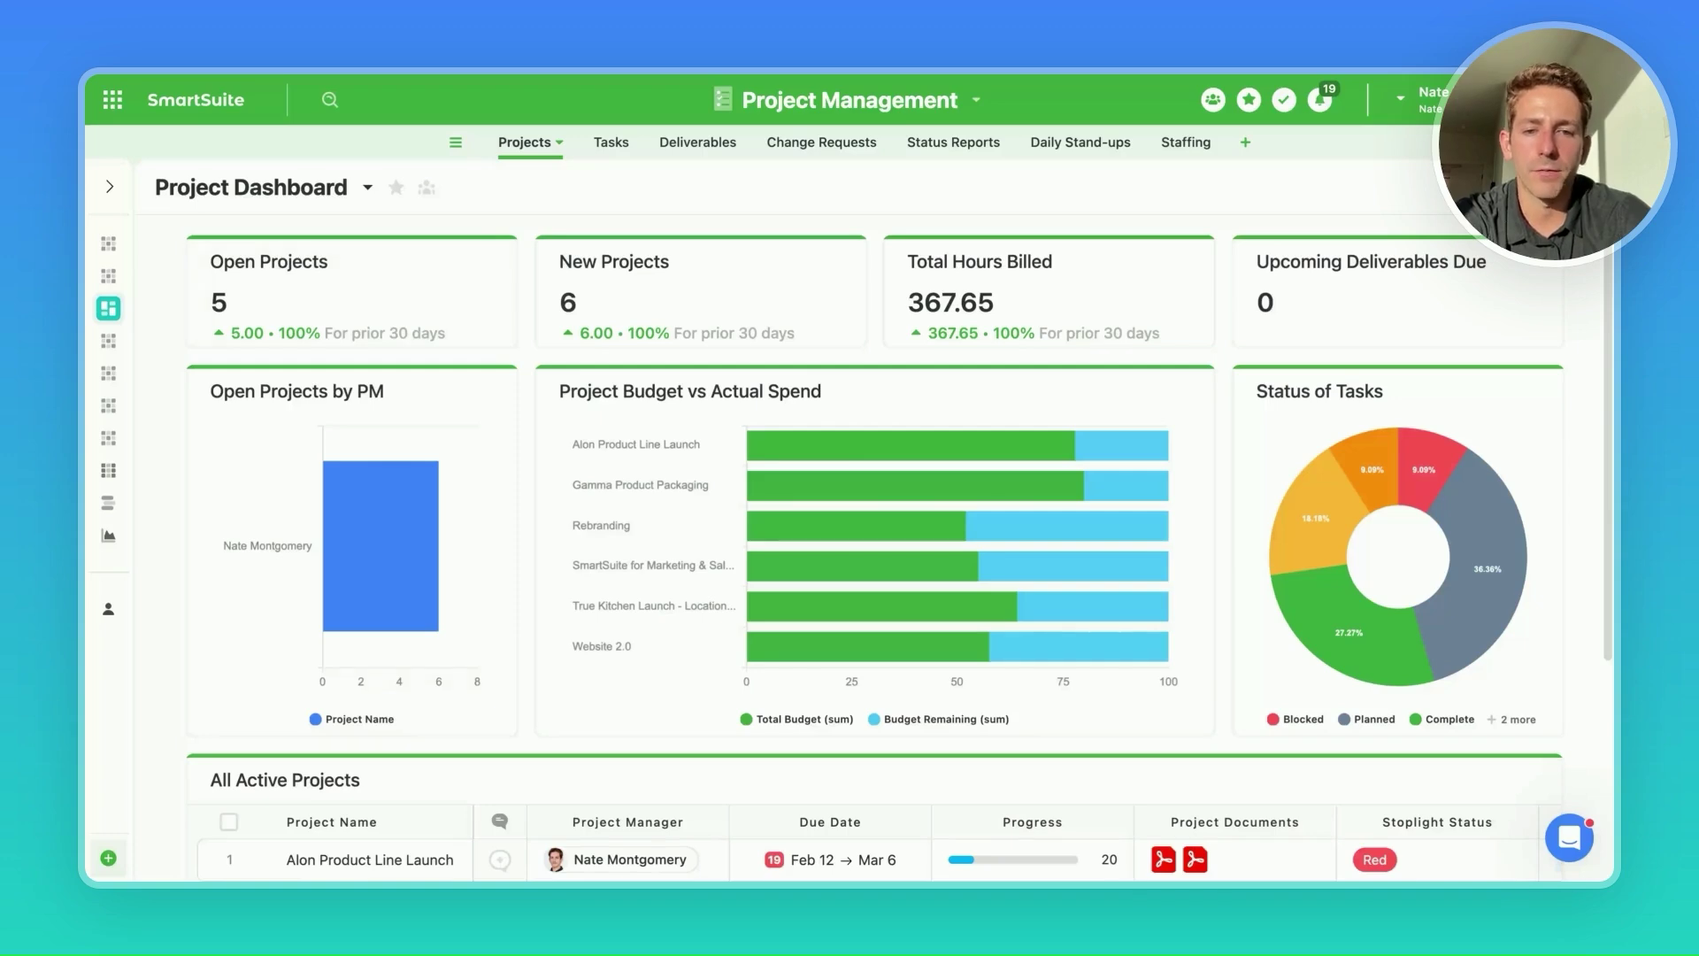
- Scroll through the dashboard, then switch to the Staffing table's All Staff gallery
{"action": "scroll", "coordinate": [874, 531], "scroll_direction": "down", "scroll_amount": 3}
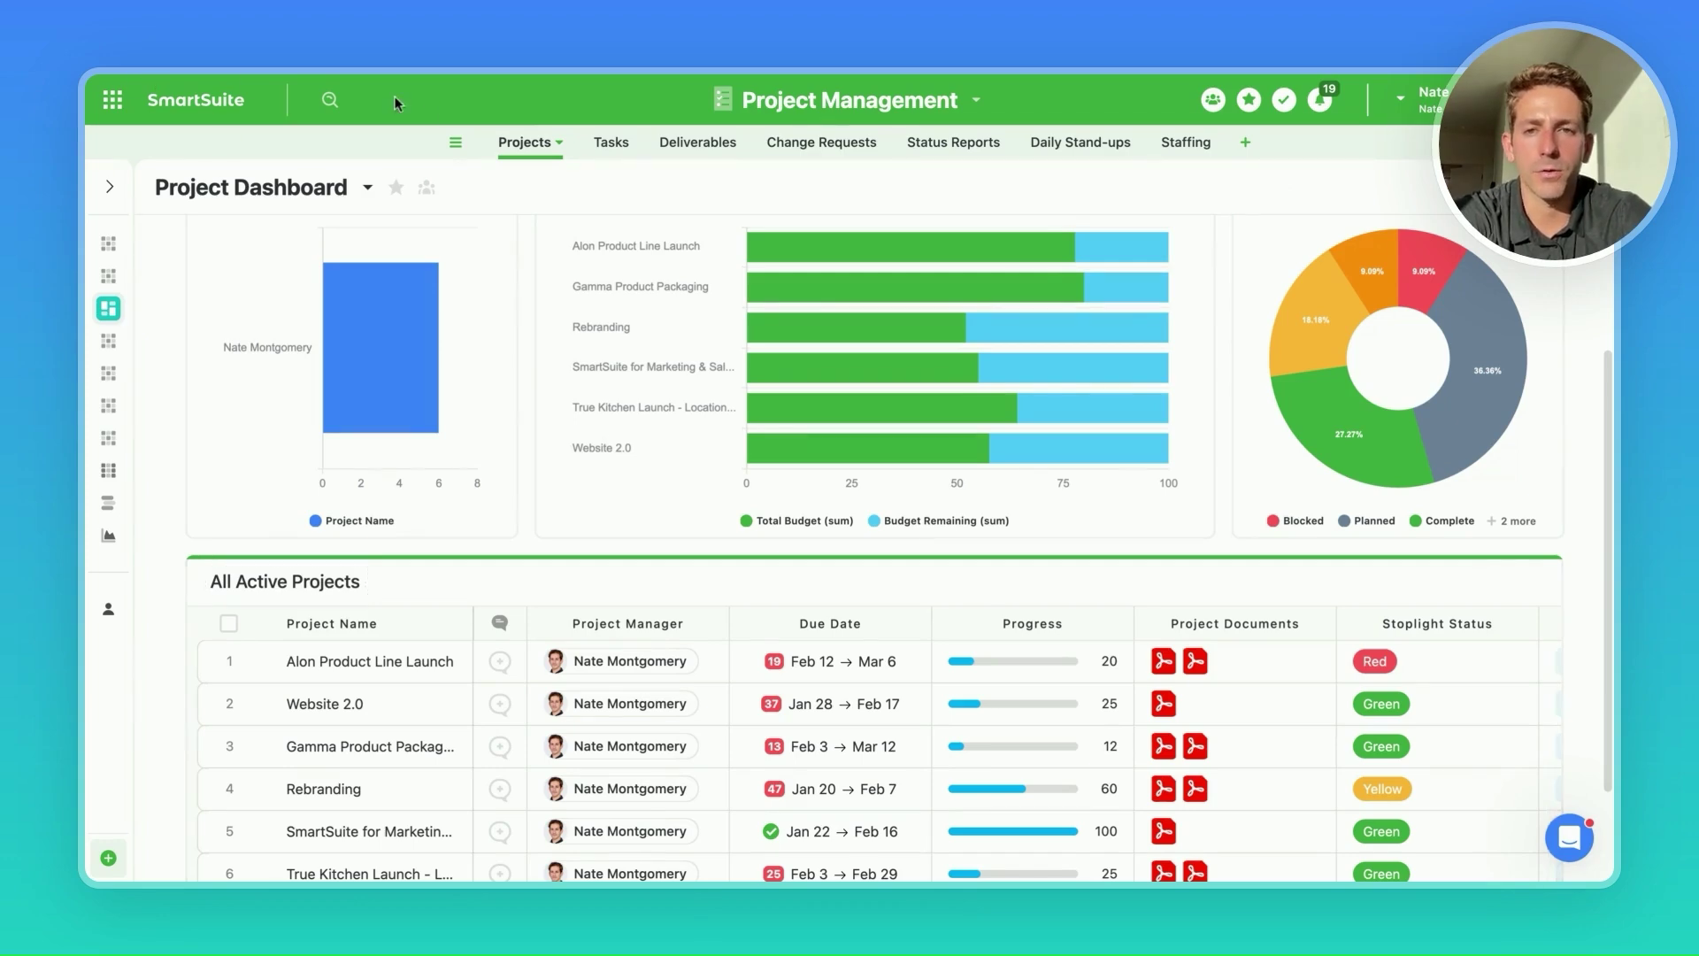
{"action": "scroll", "coordinate": [875, 531], "scroll_direction": "up", "scroll_amount": 3}
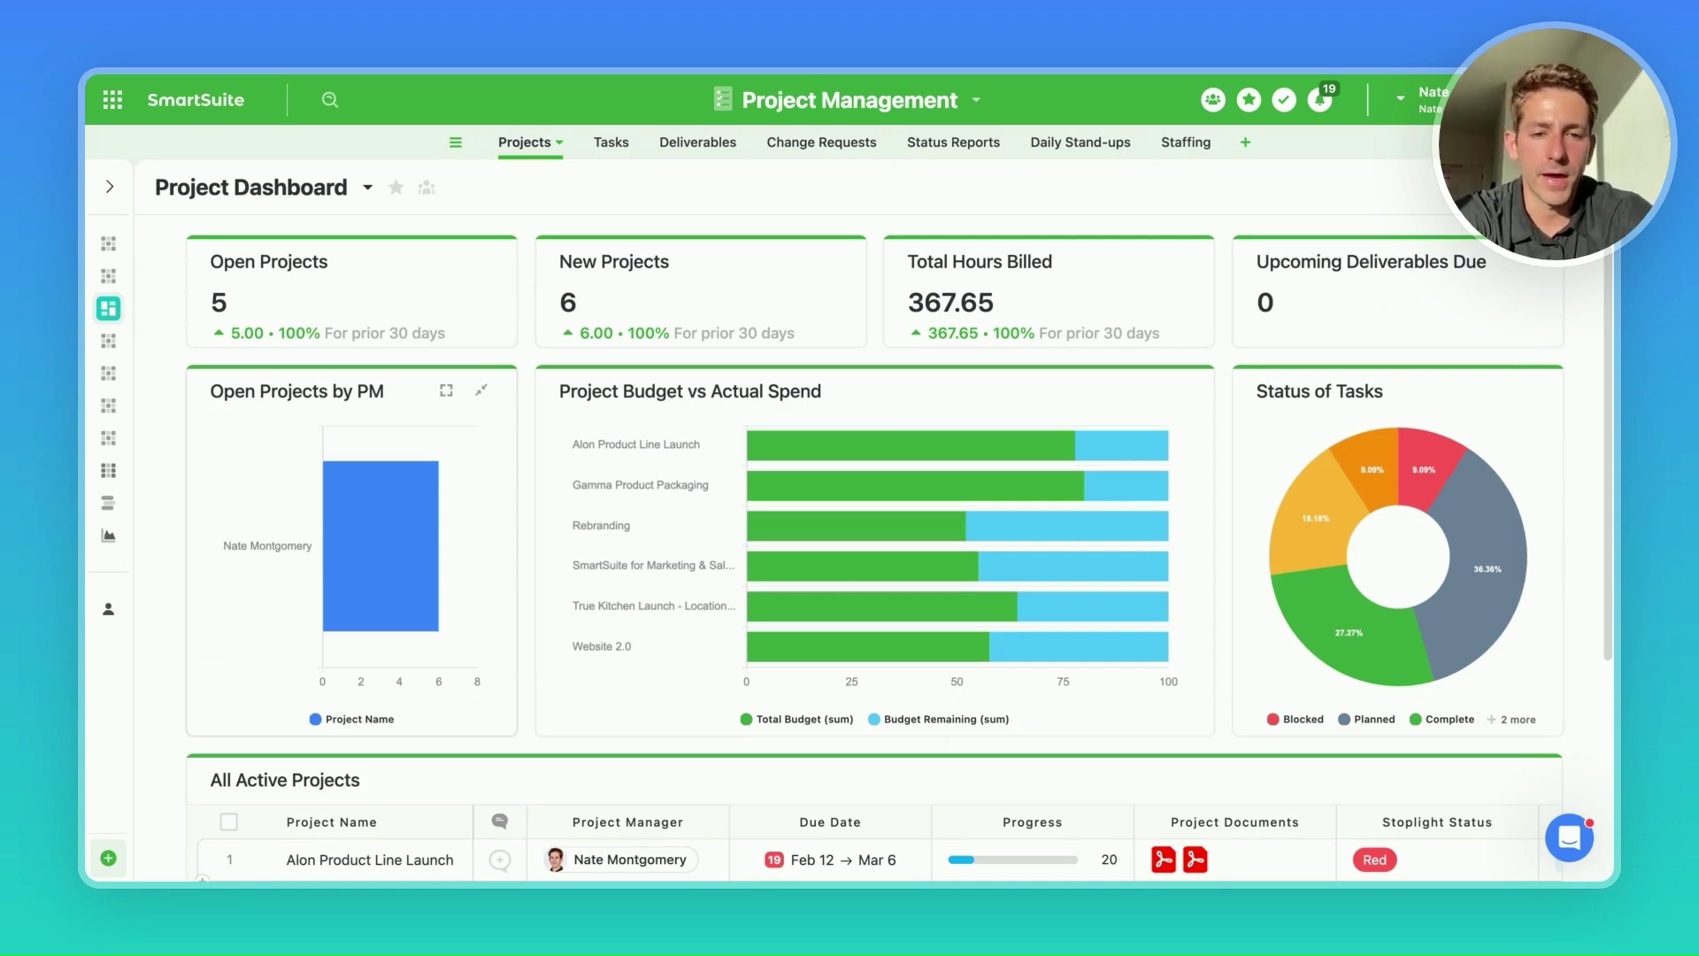
{"action": "left_click", "coordinate": [1180, 141]}
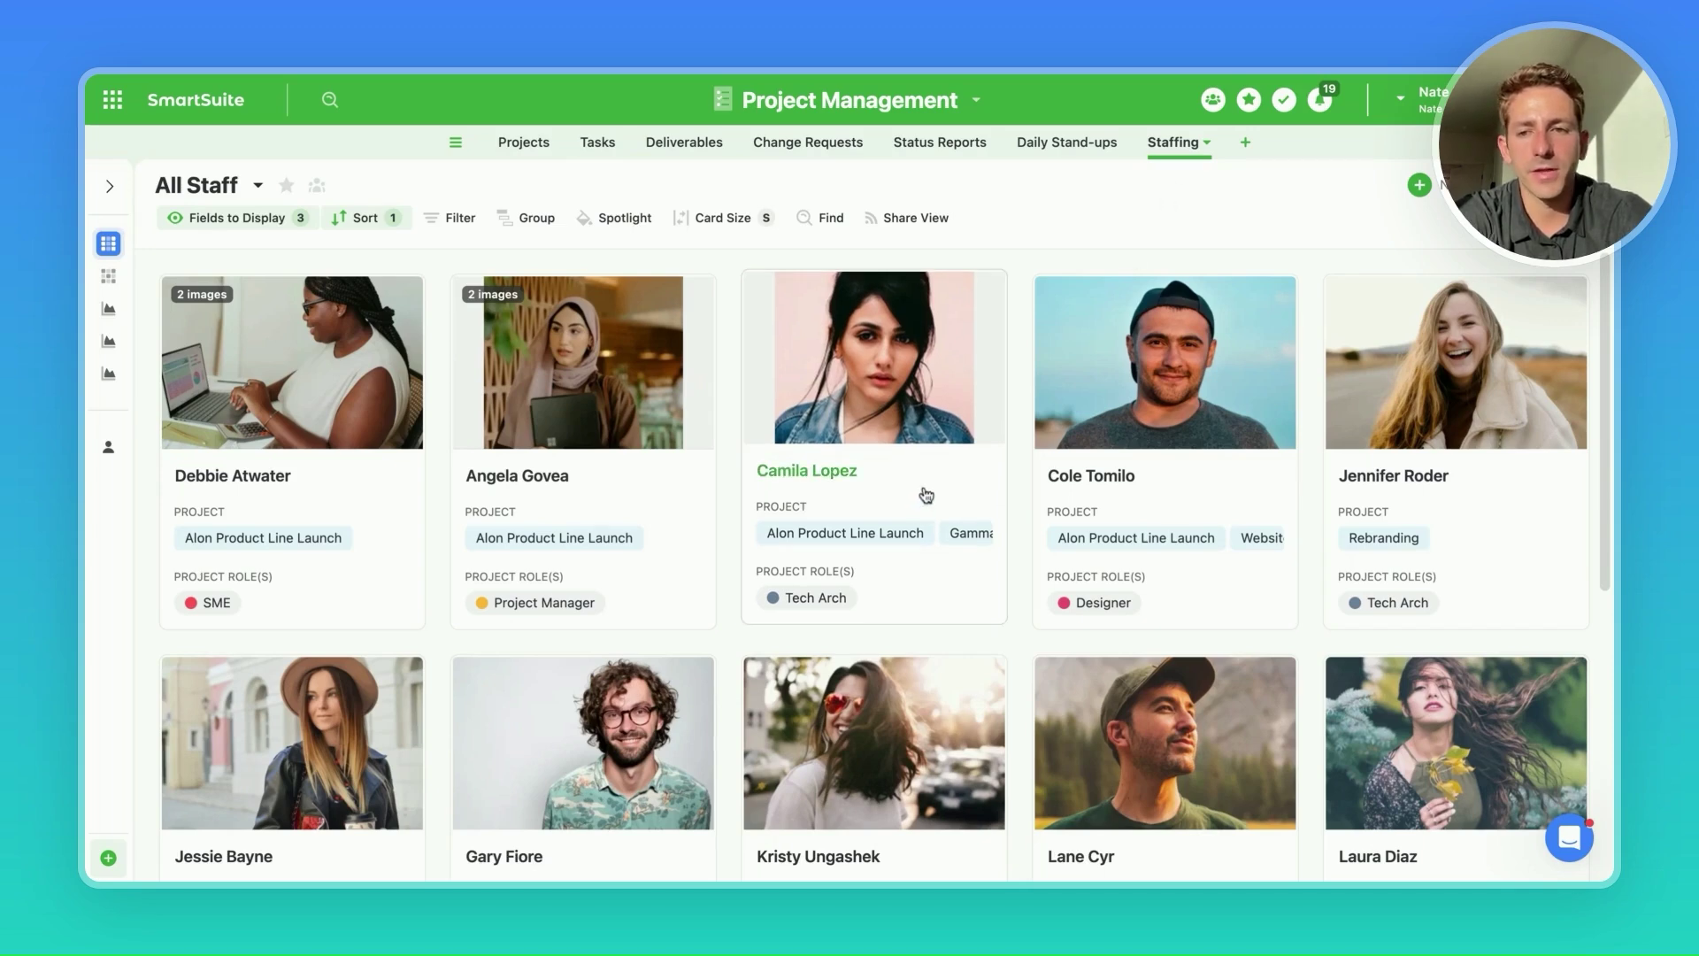
- In a staff record's Page Settings, set Record Cover Image to Photo, then view the cover photo
{"action": "left_click", "coordinate": [892, 502]}
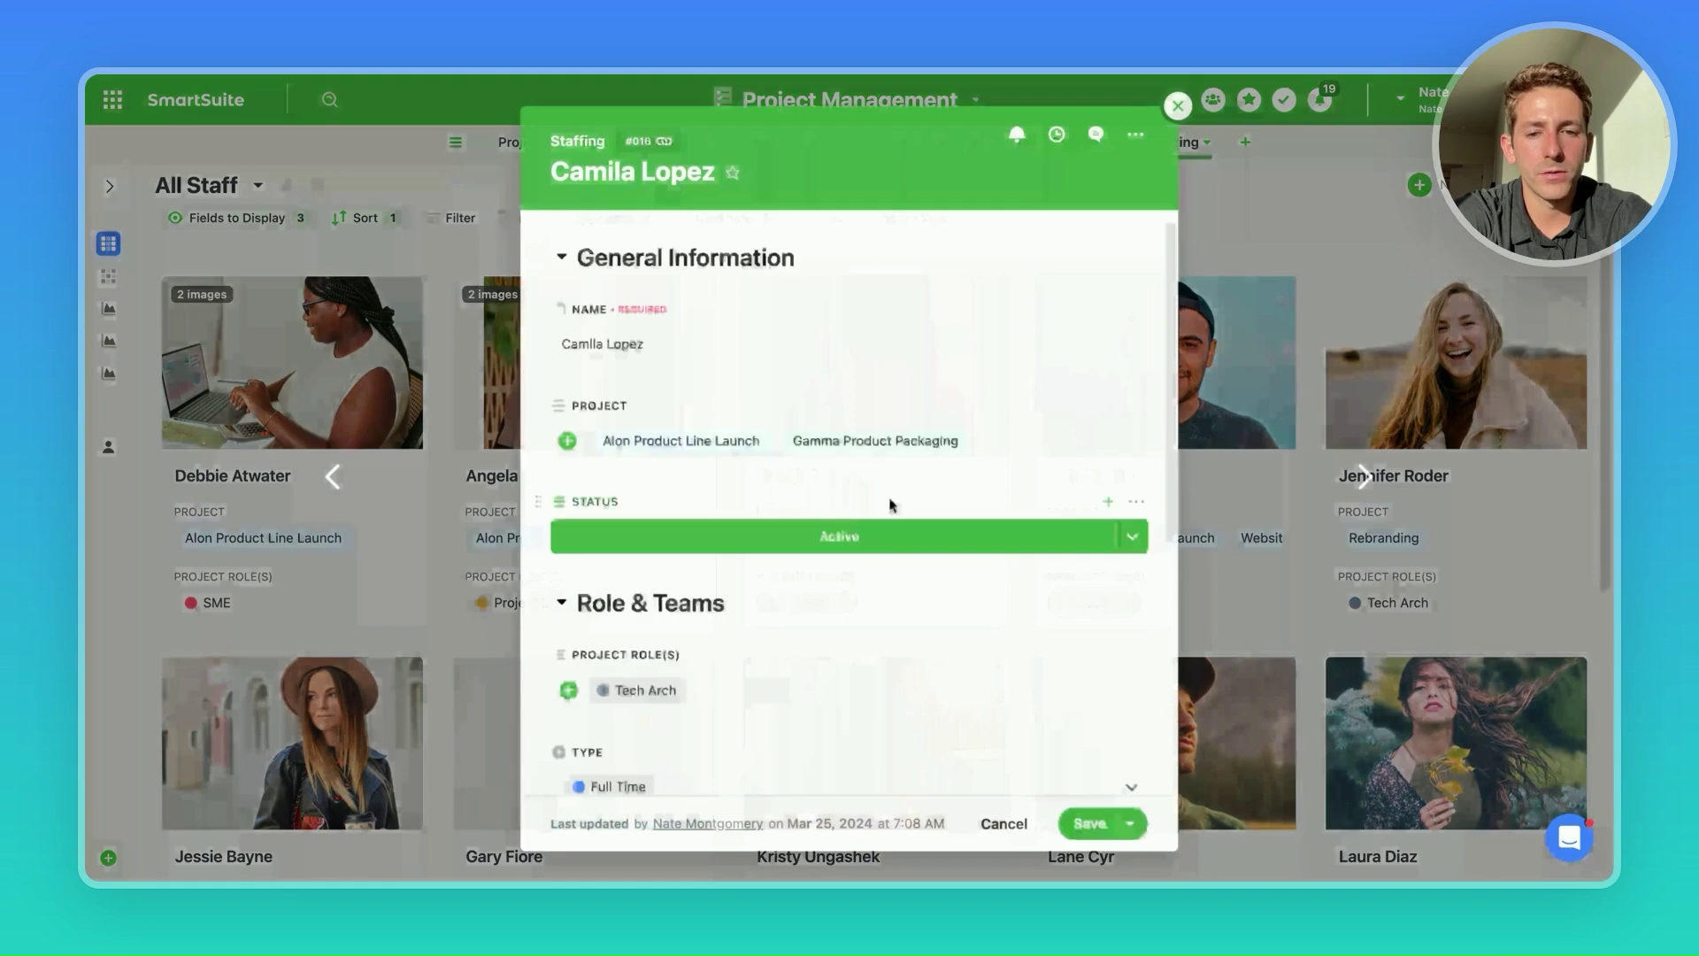
{"action": "left_click", "coordinate": [1138, 138]}
{"action": "left_click", "coordinate": [1122, 254]}
{"action": "left_click", "coordinate": [1308, 150]}
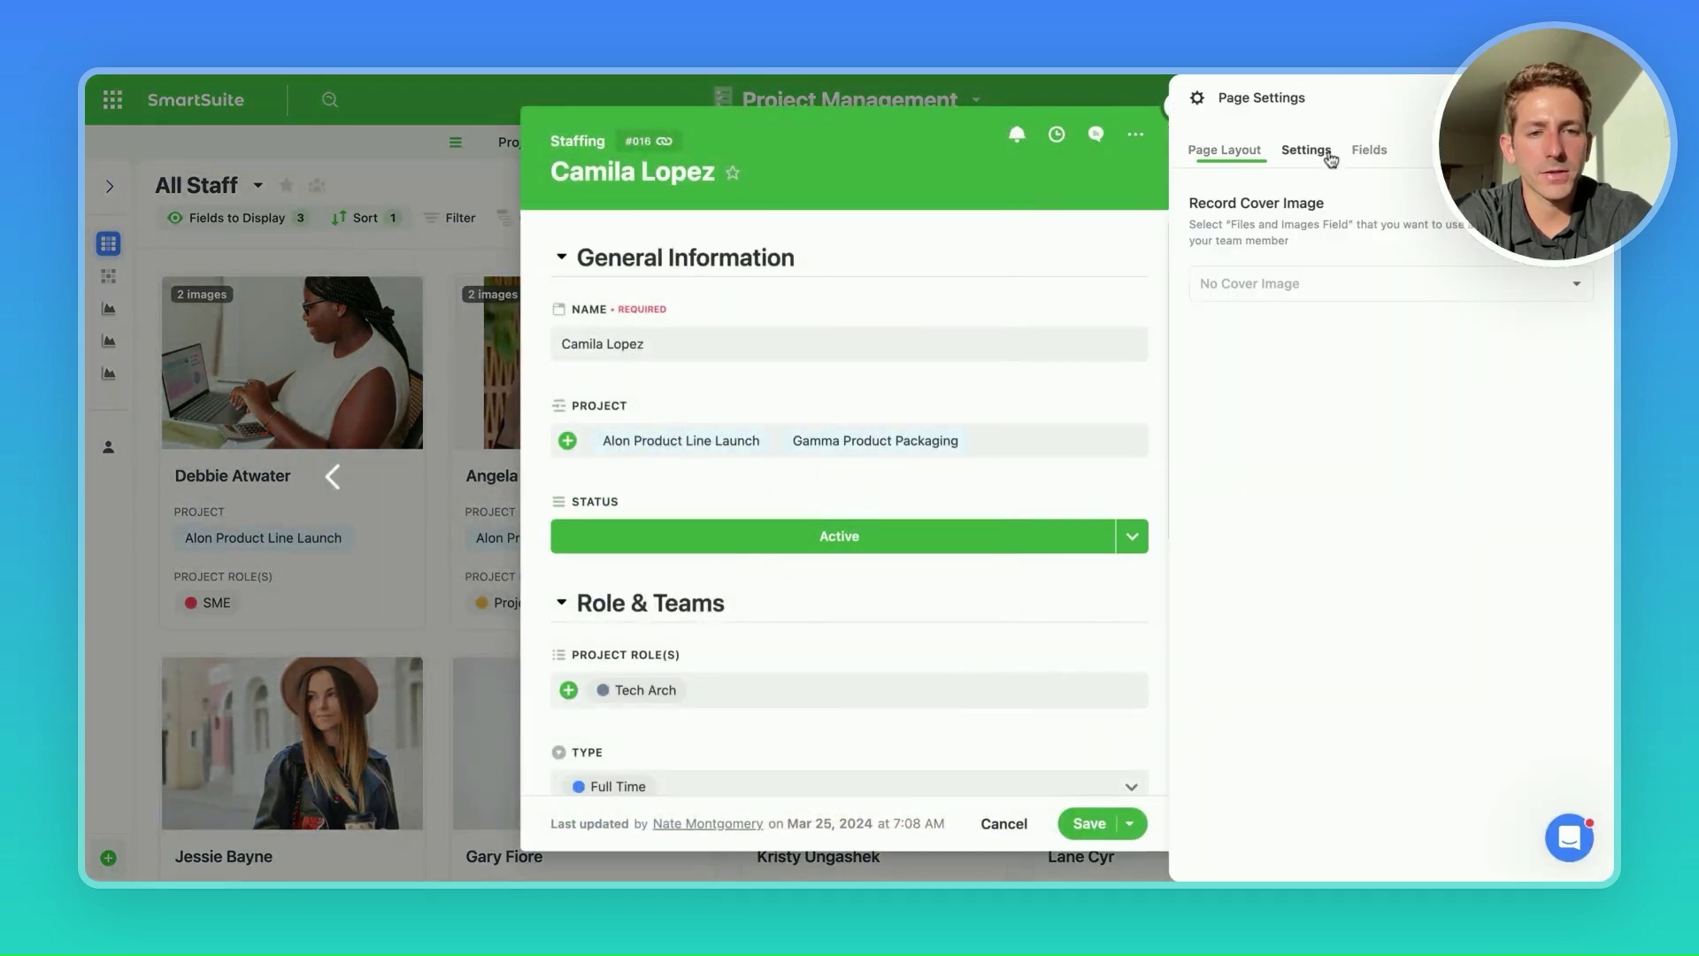
{"action": "left_click", "coordinate": [1275, 281]}
{"action": "left_click", "coordinate": [1251, 375]}
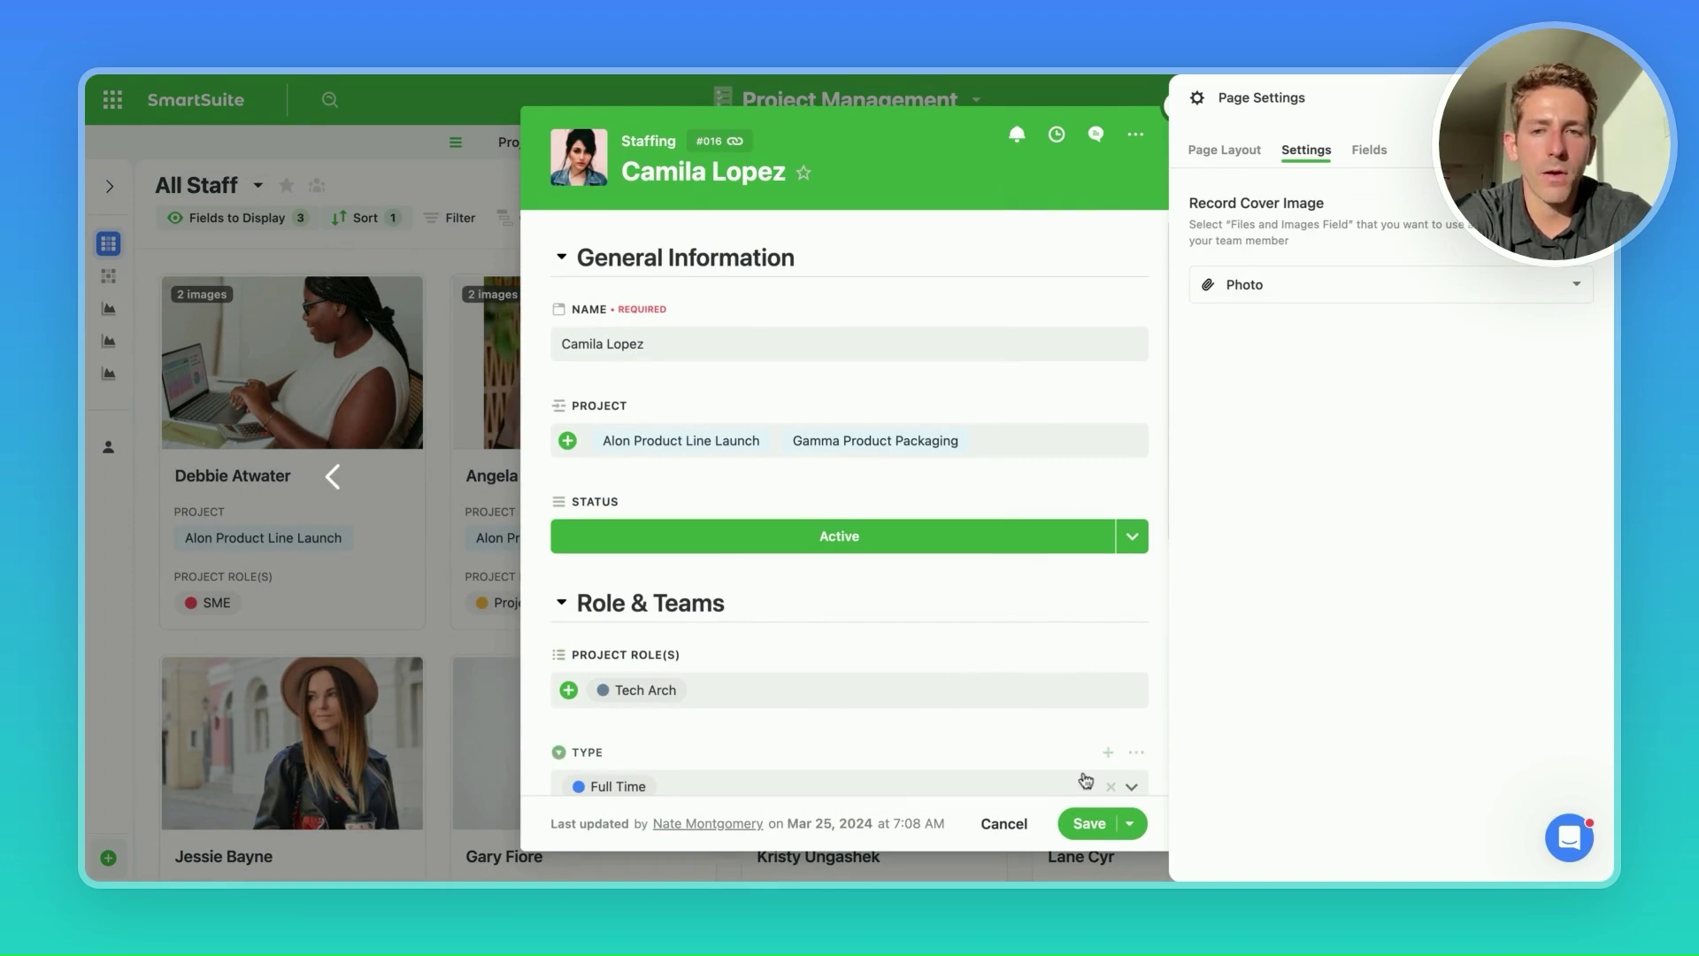
{"action": "left_click", "coordinate": [836, 415]}
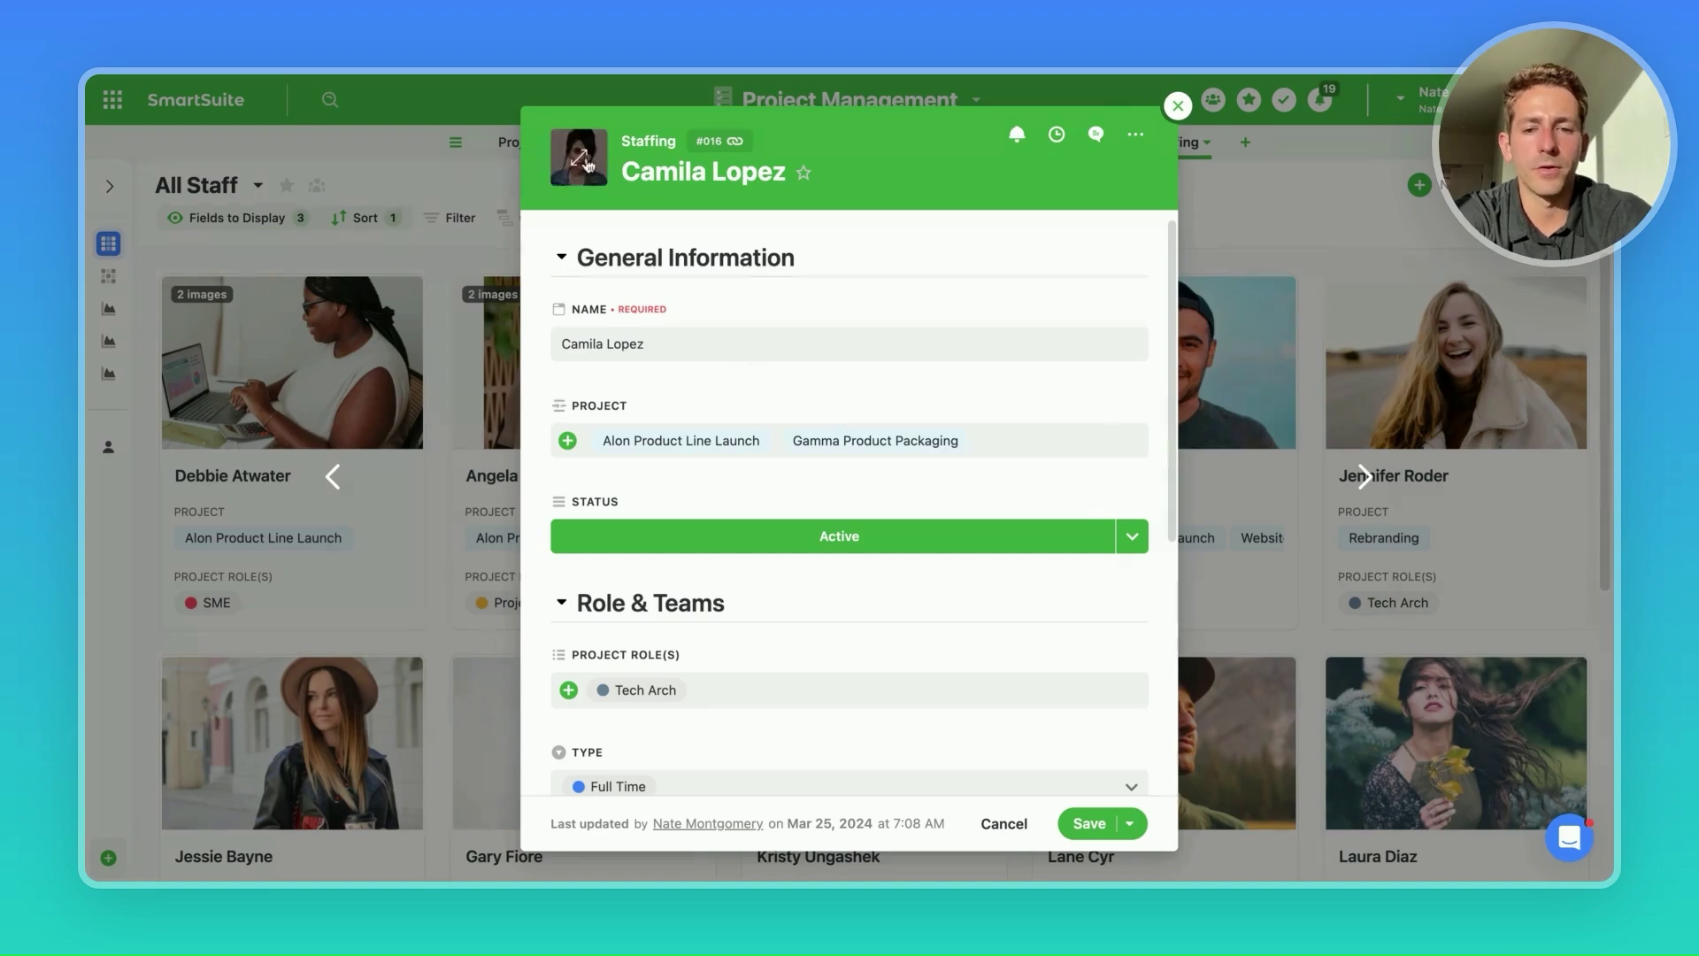
{"action": "left_click", "coordinate": [556, 166]}
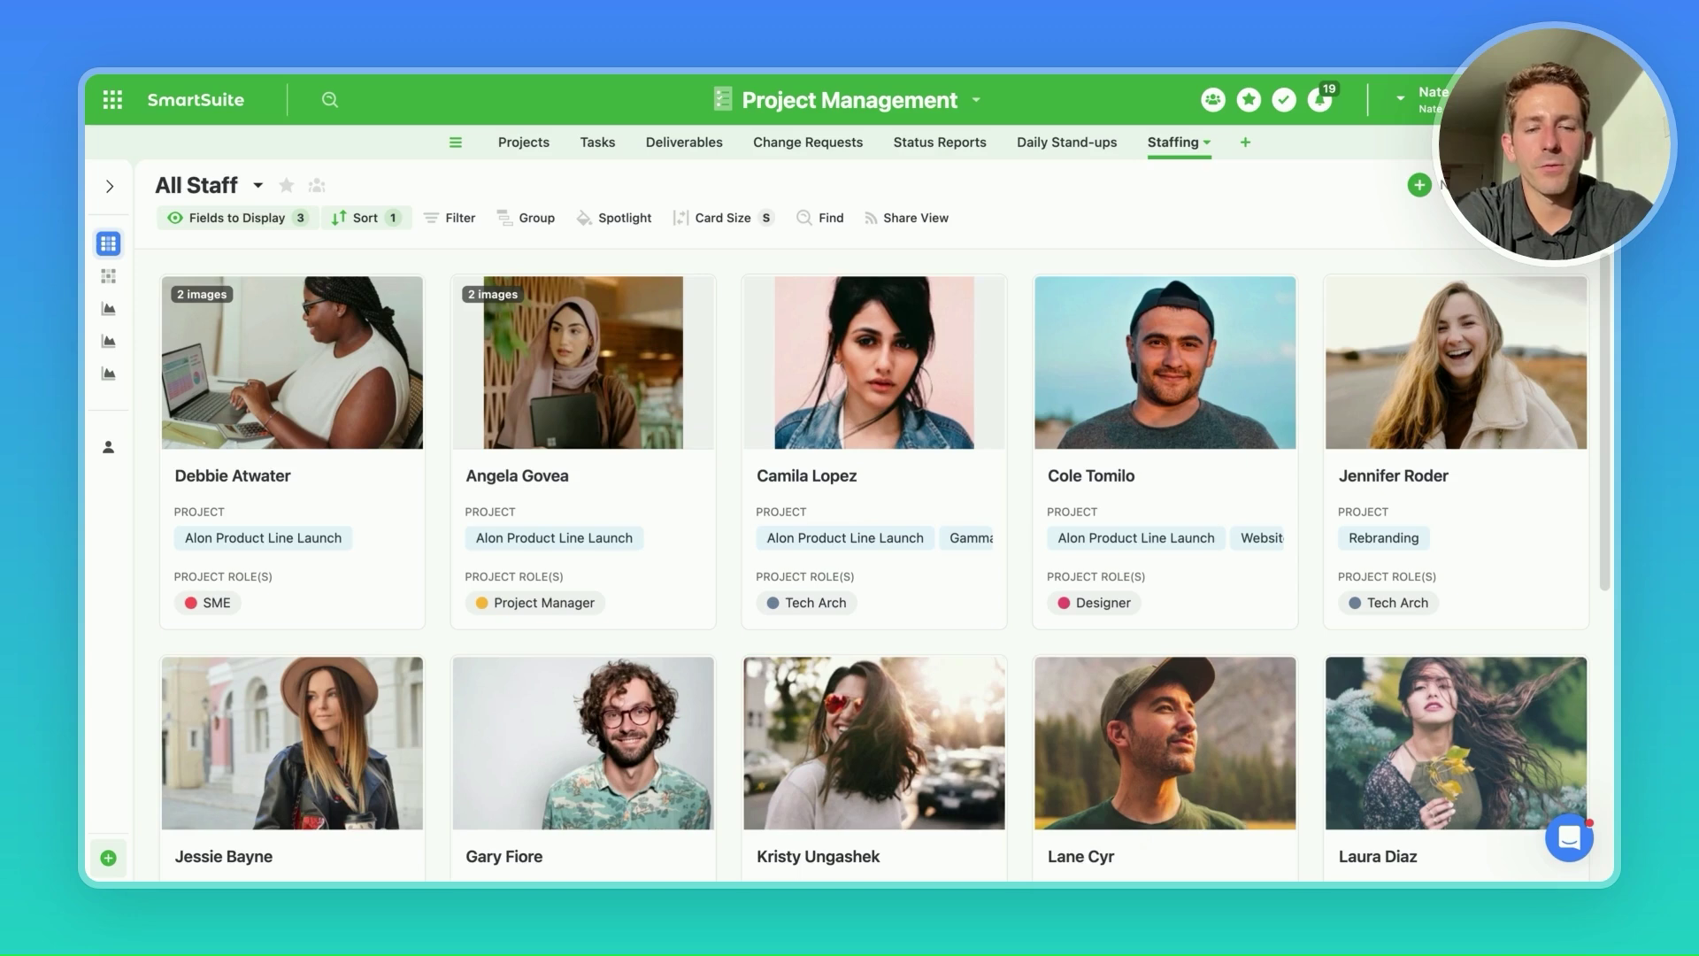